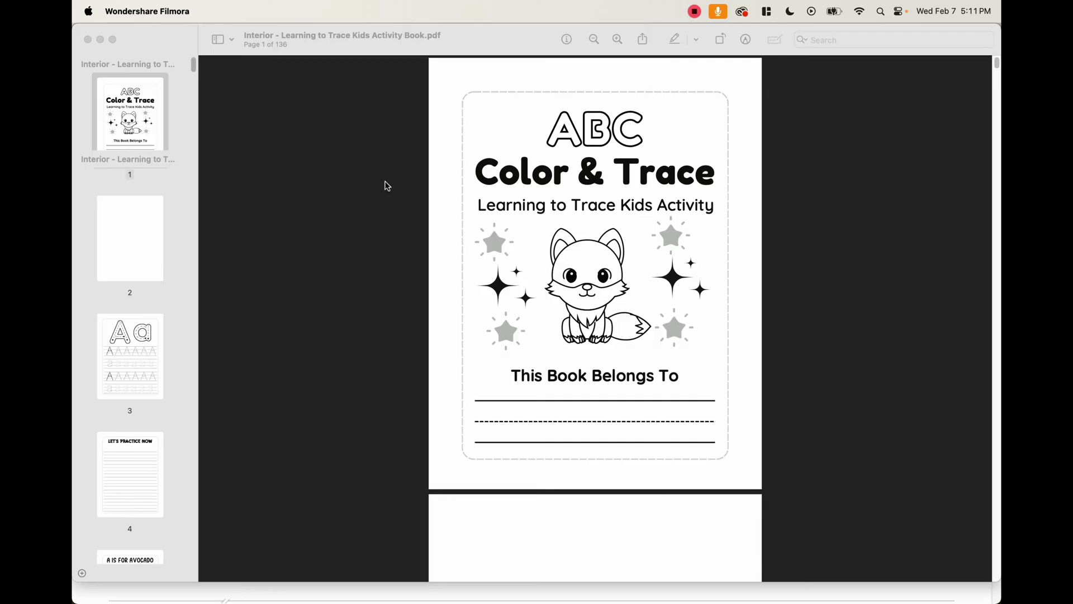
Bring Brave's Amazon Kindle Create download page forward and get Kindle Create's start window open.
mouse_move(193, 65)
left_mouse_down()
mouse_move(192, 560)
mouse_move(213, 396)
mouse_move(196, 67)
left_mouse_up()
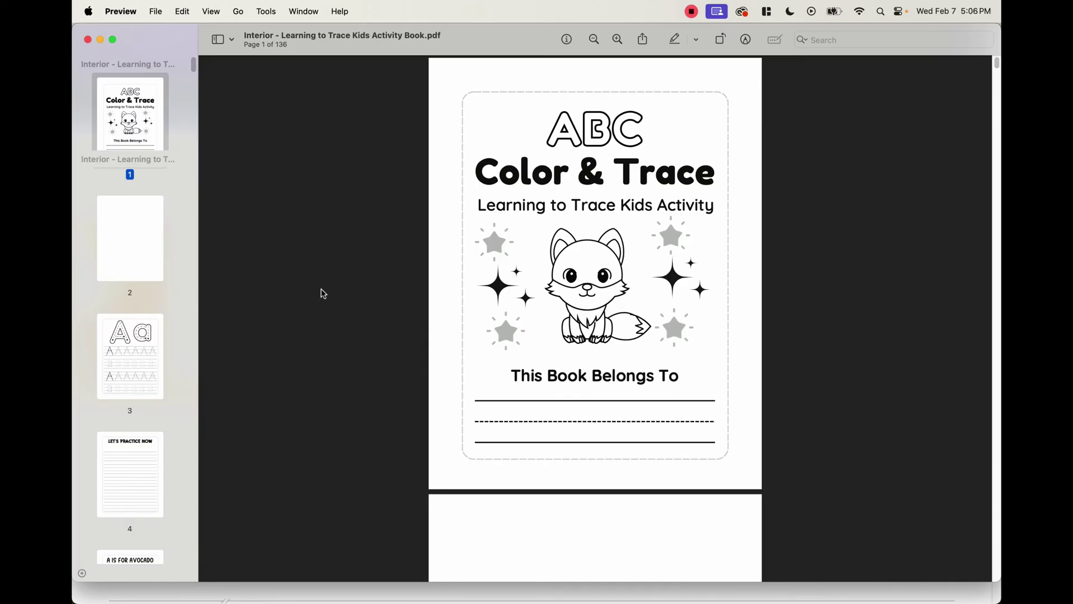
key("ctrl+Up")
left_click(627, 252)
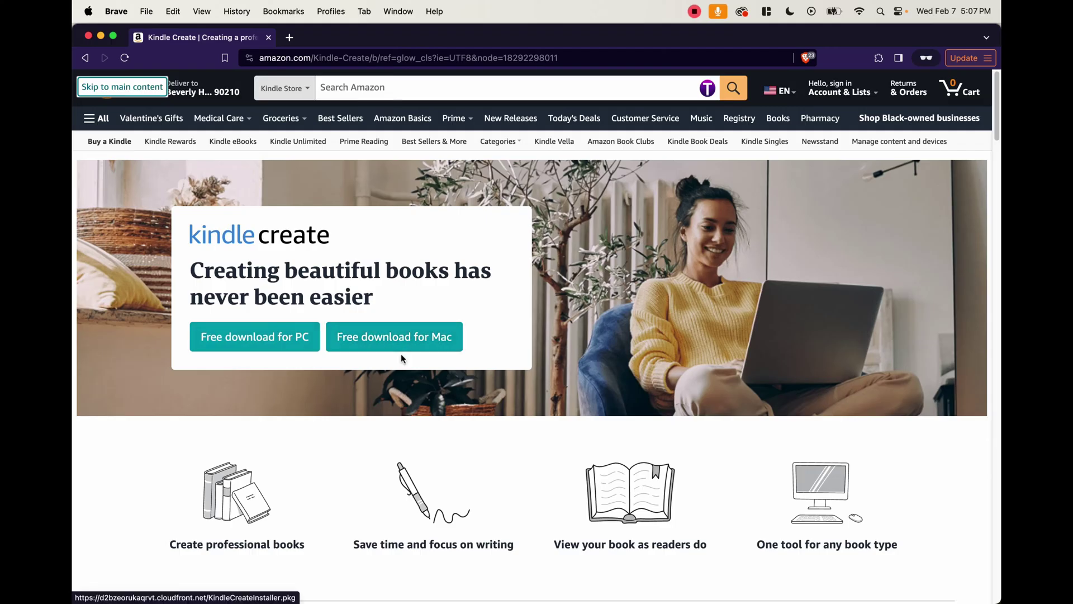
scroll(401, 354, "down", 2)
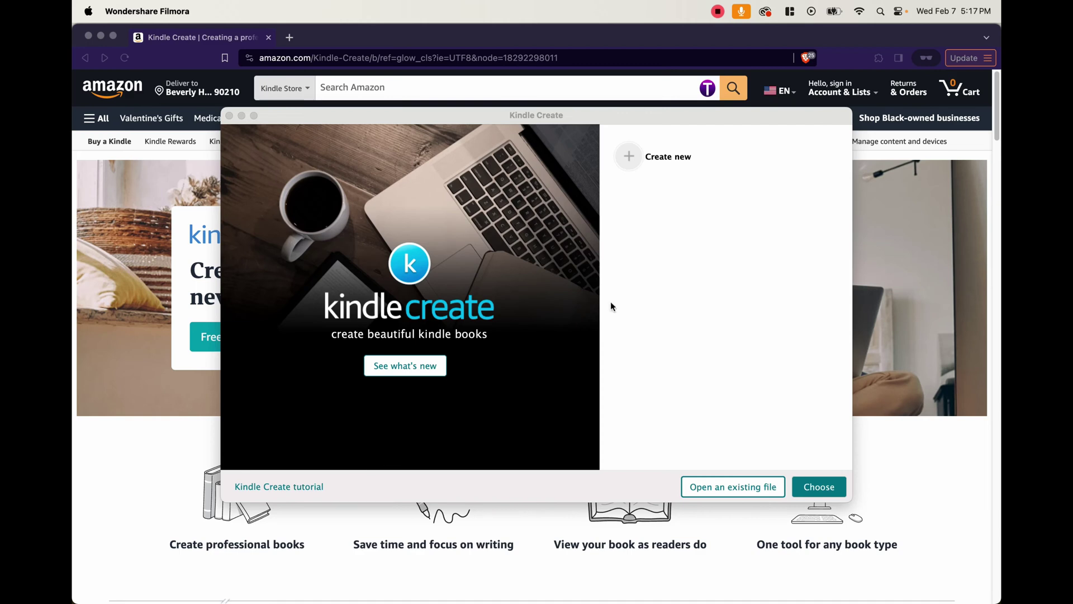
Start a new Kindle Create book and choose the Print Replica format under Comics.
left_click(646, 290)
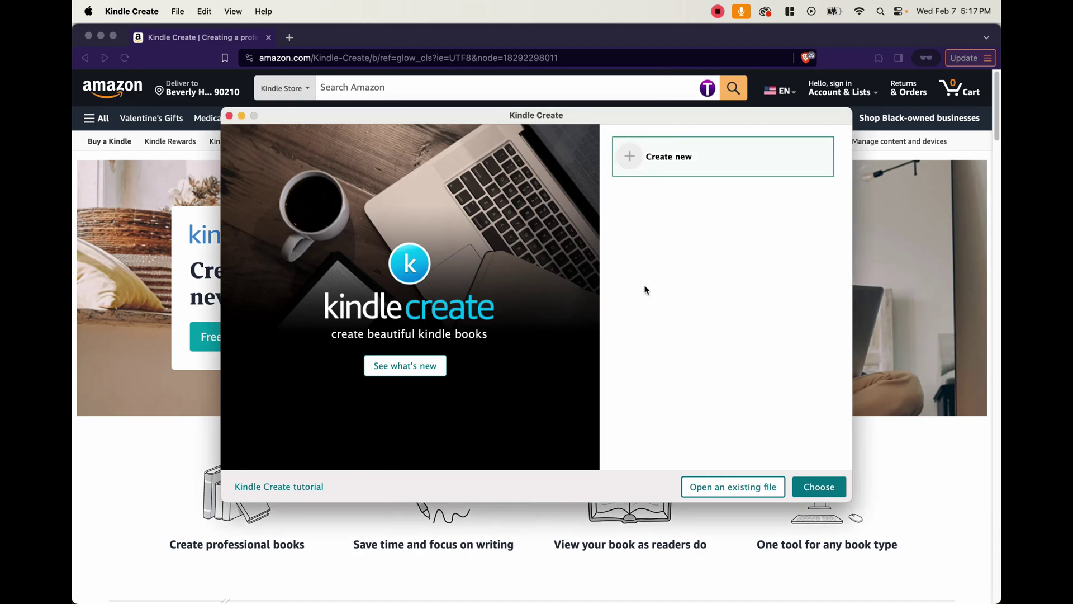
left_click(668, 162)
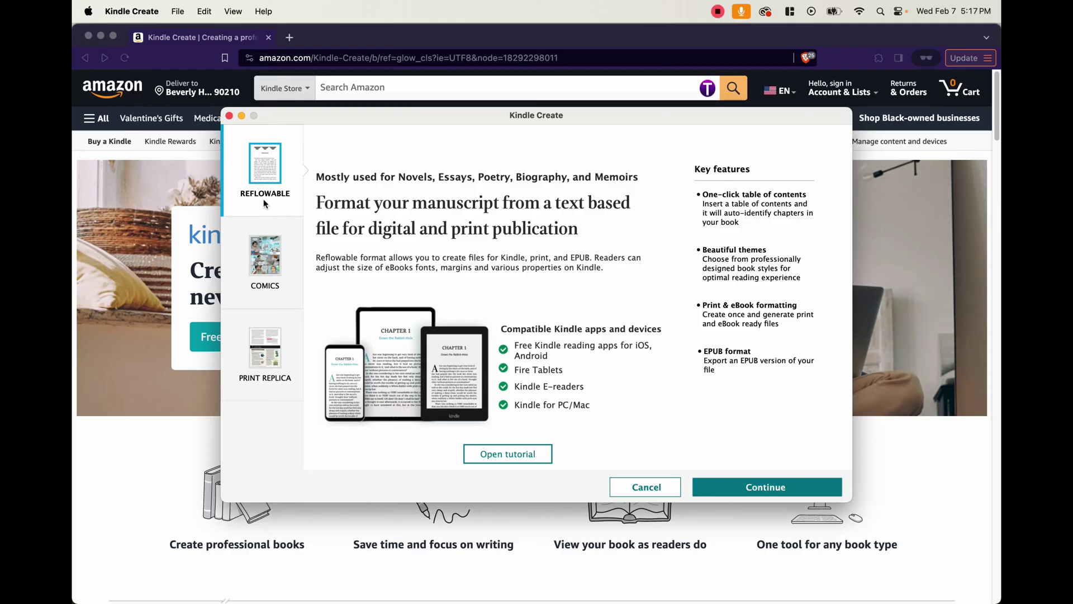
left_click(274, 250)
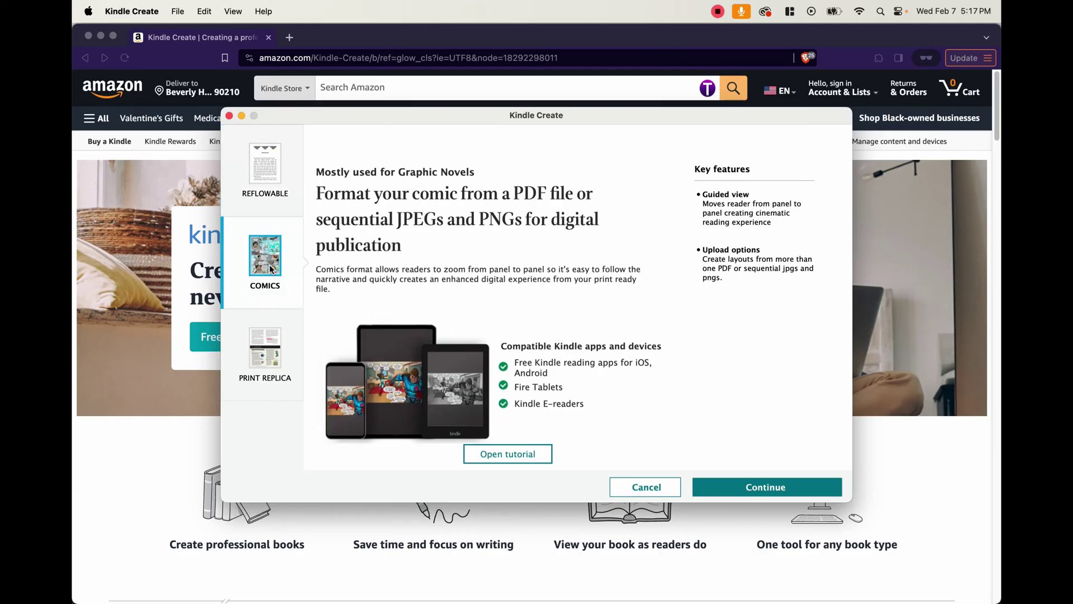
left_click(277, 363)
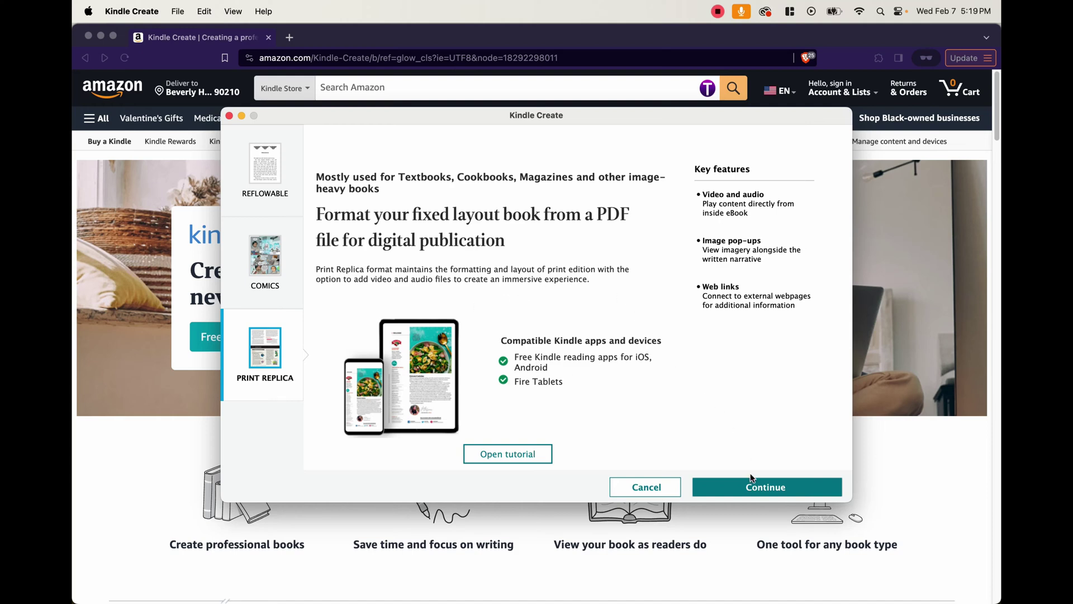
Enter the book title 'ABC Color and Trace' and an author name, leaving Publisher blank.
left_click(754, 493)
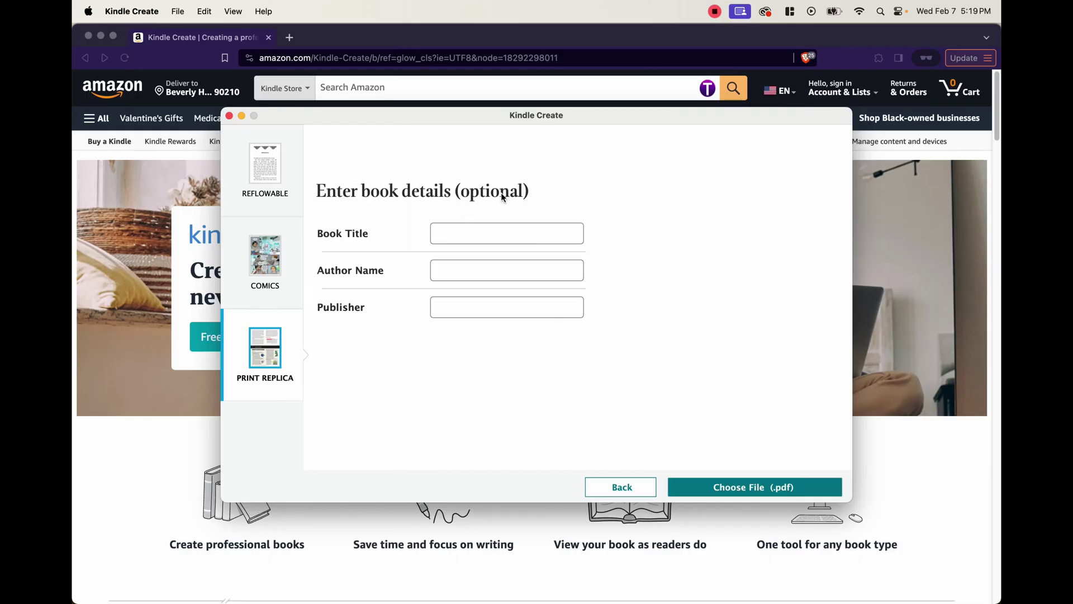
left_click(538, 230)
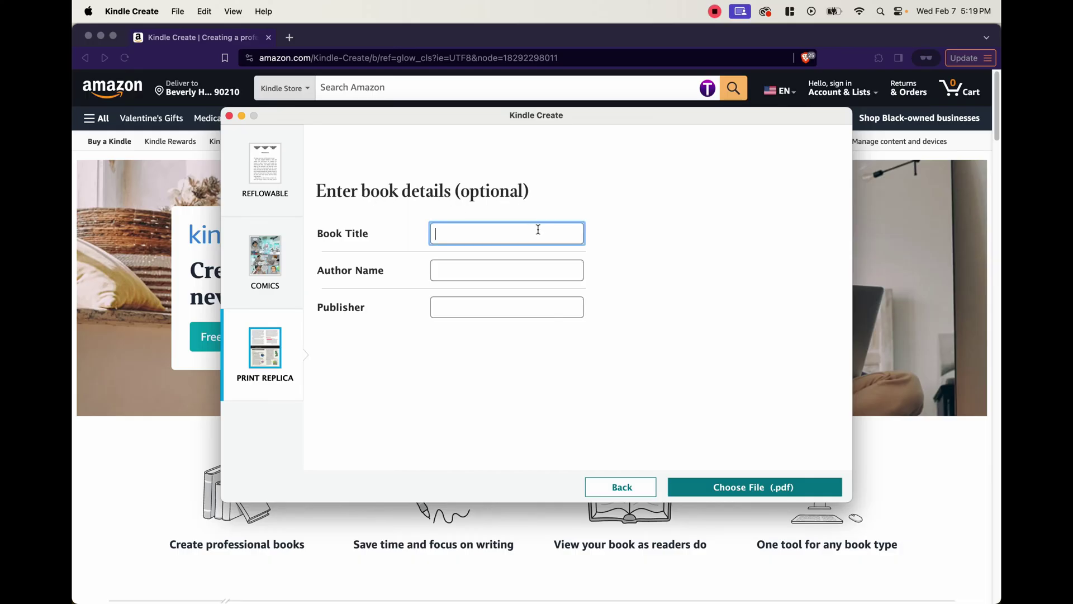
type("ABC Color and Trace")
left_click(515, 264)
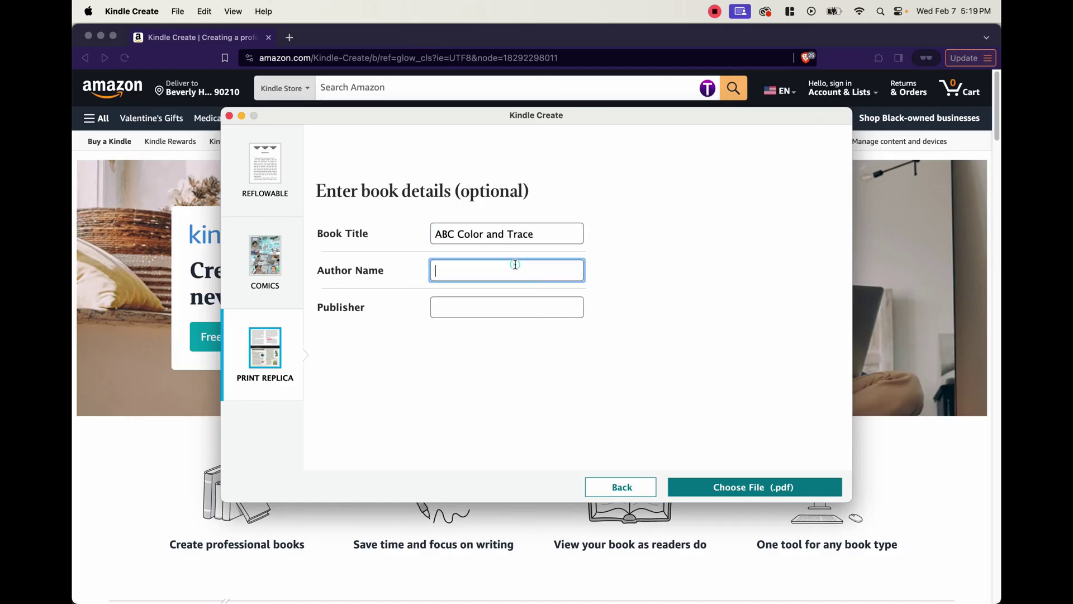
type("Author Name")
left_click(495, 312)
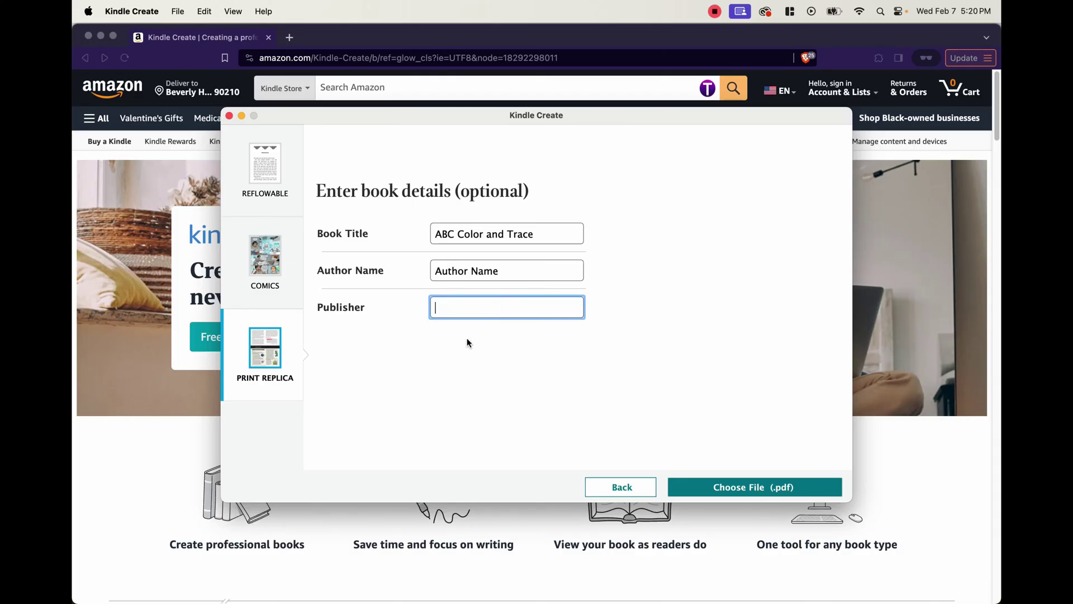
left_click(489, 351)
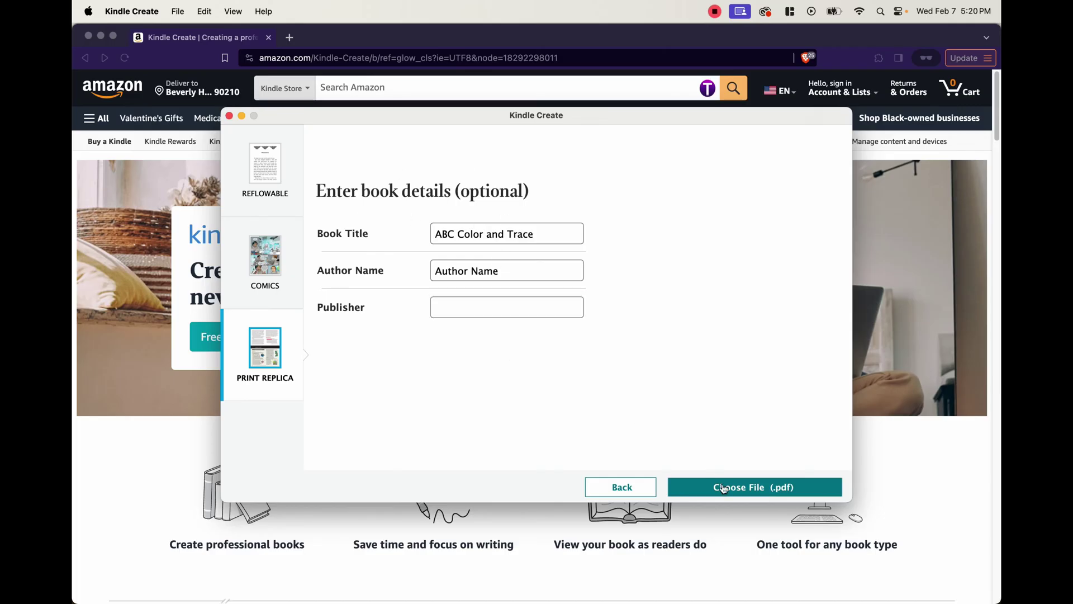
Import the interior activity book PDF, loading all 136 pages.
left_click(764, 492)
left_click(455, 257)
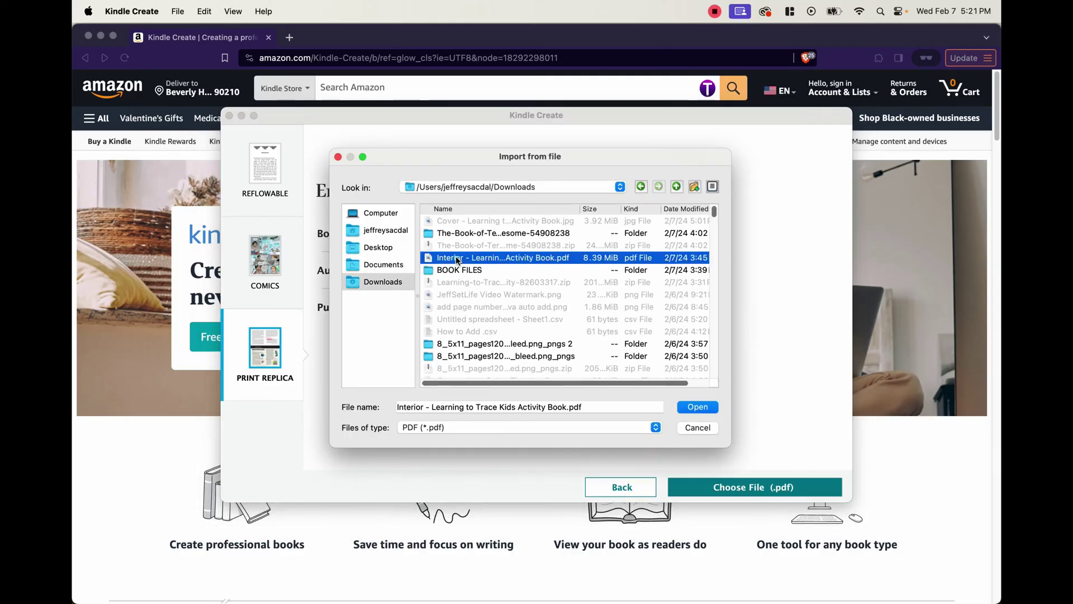
left_click(701, 408)
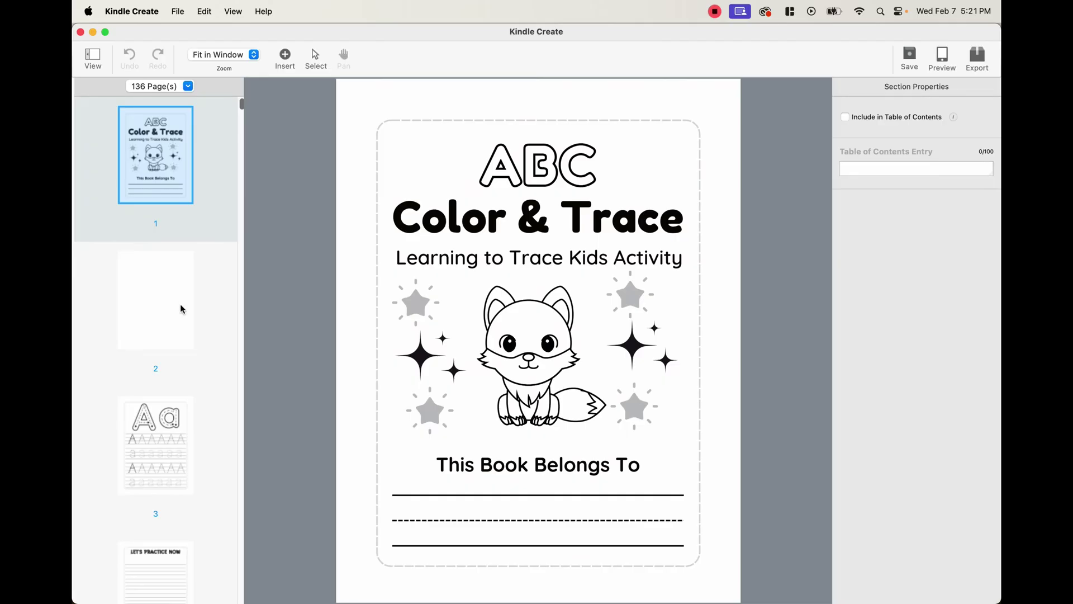
Browse the page thumbnails from the blank page 2 through C IS FOR CRAB to page 127.
scroll(180, 304, "down", 5)
scroll(179, 303, "up", 5)
left_click(173, 317)
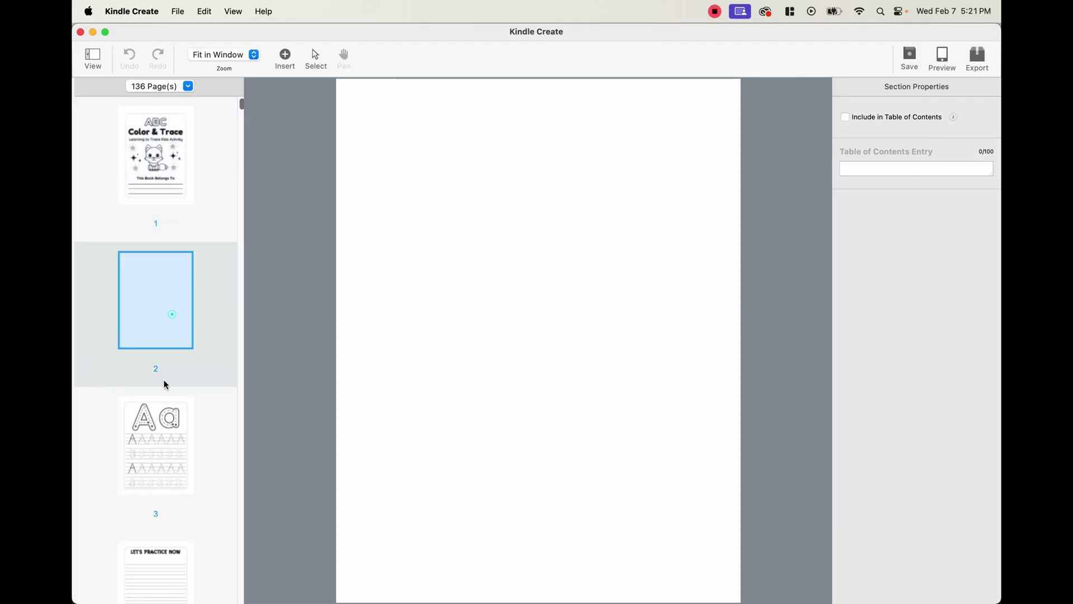
left_click(163, 439)
scroll(164, 439, "down", 5)
left_click(166, 434)
scroll(166, 434, "down", 5)
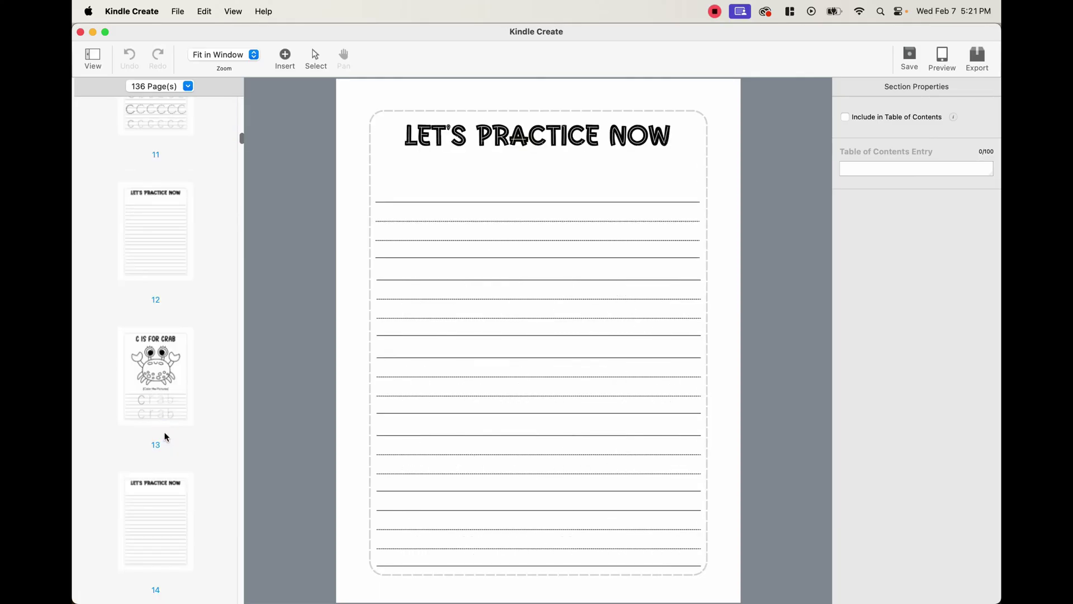
left_click(163, 435)
scroll(163, 435, "down", 3)
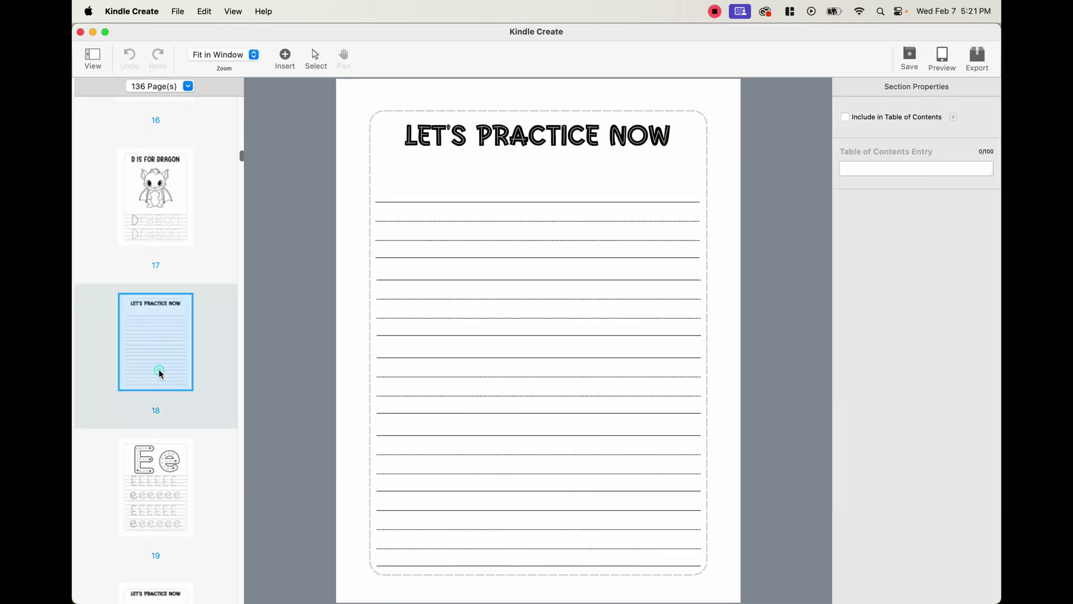
scroll(186, 273, "down", 6)
left_click_drag(241, 168, 246, 104)
left_click(166, 470)
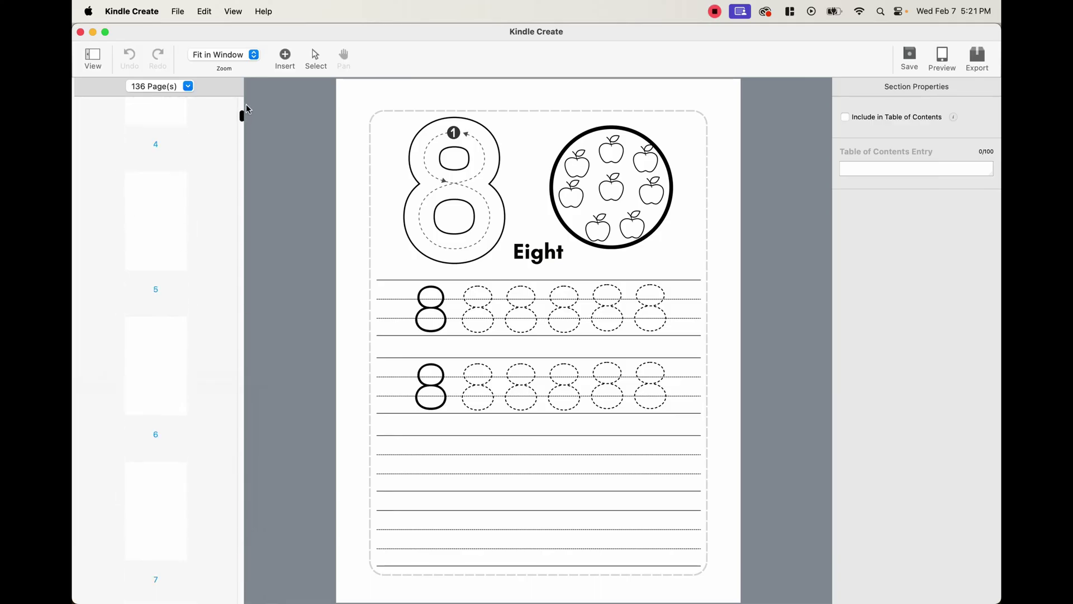
Put the cover back first and delete the blank page 2, leaving 135 pages.
left_click_drag(163, 186, 166, 383)
left_click_drag(164, 299, 193, 145)
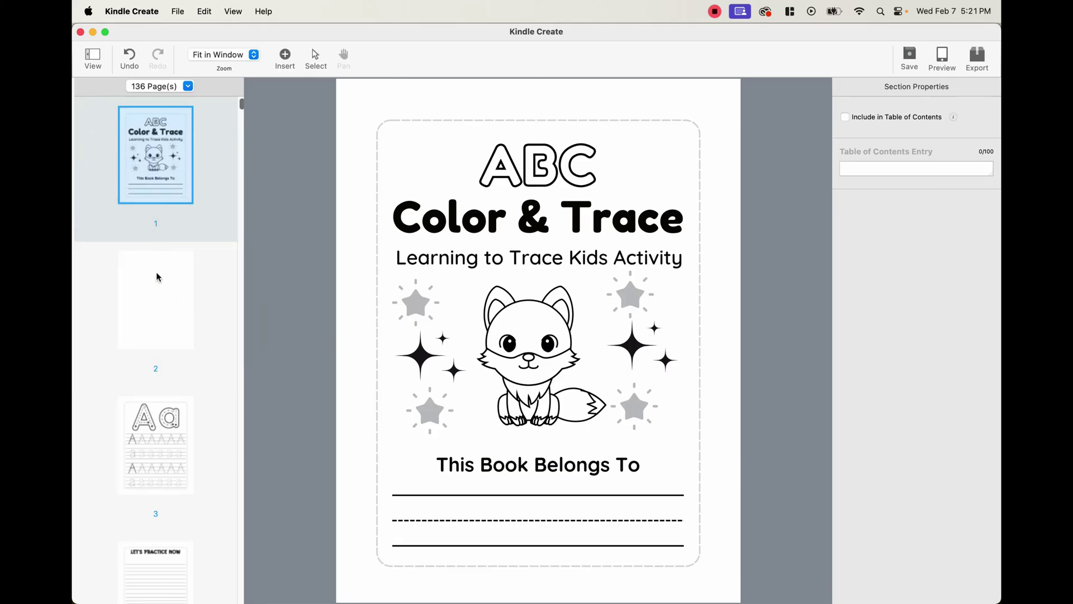
left_click(150, 322)
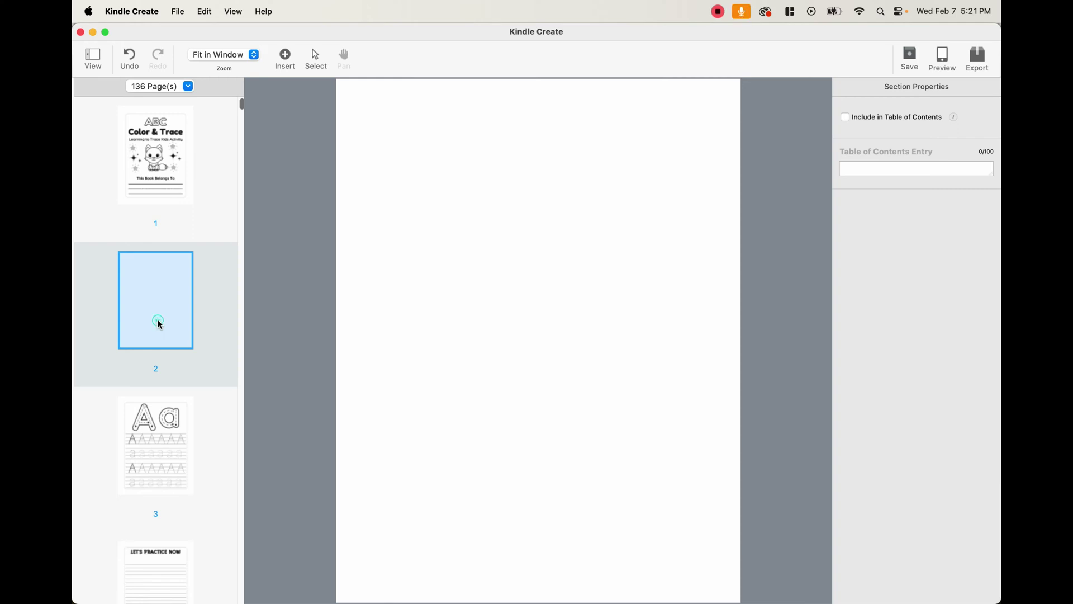
right_click(124, 326)
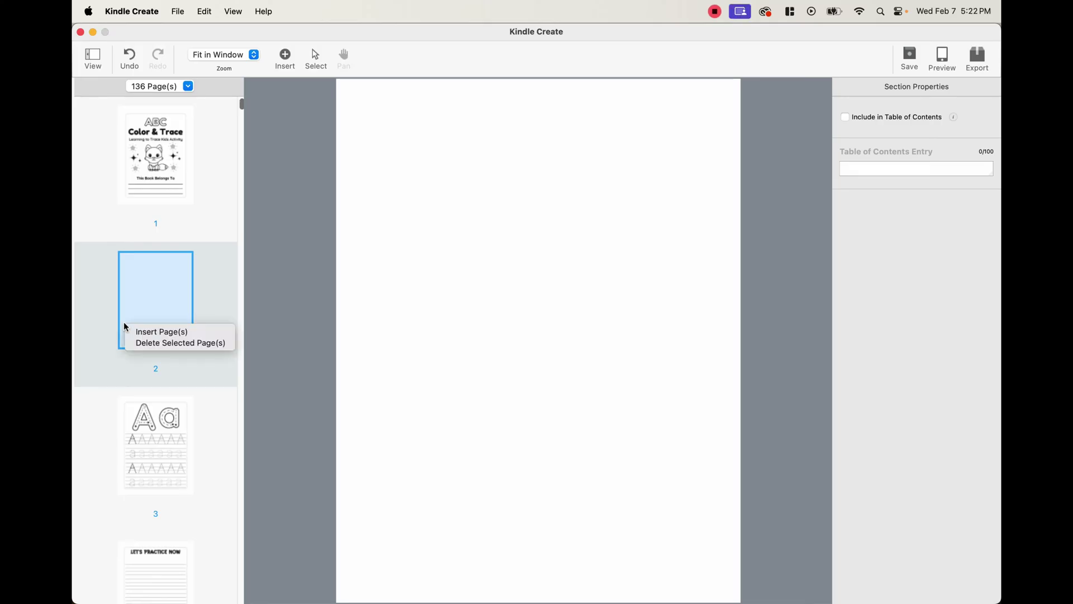
left_click(153, 343)
scroll(183, 358, "down", 20)
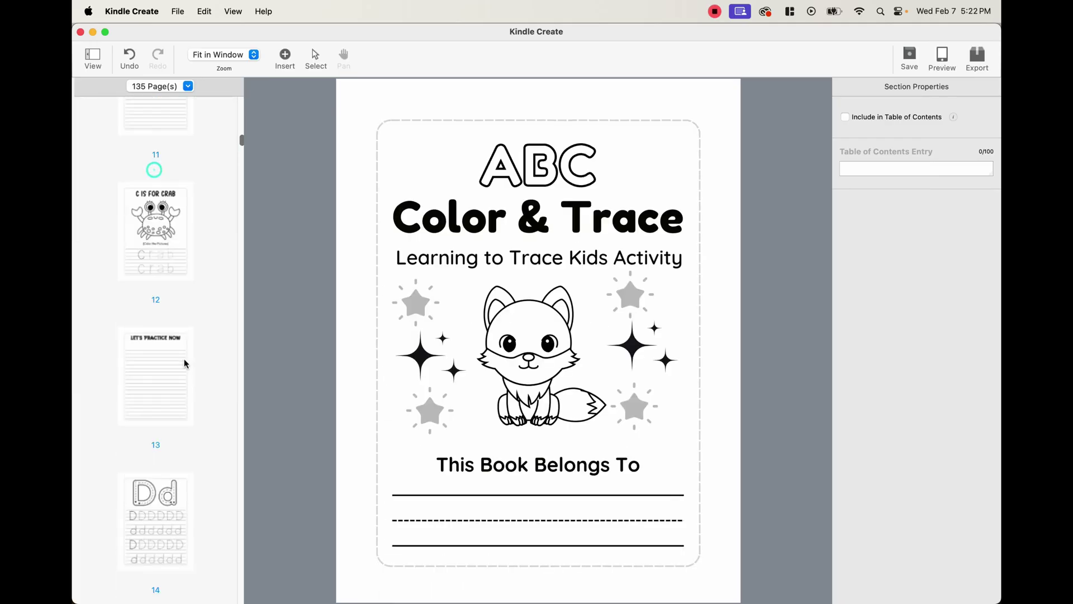
scroll(184, 358, "down", 15)
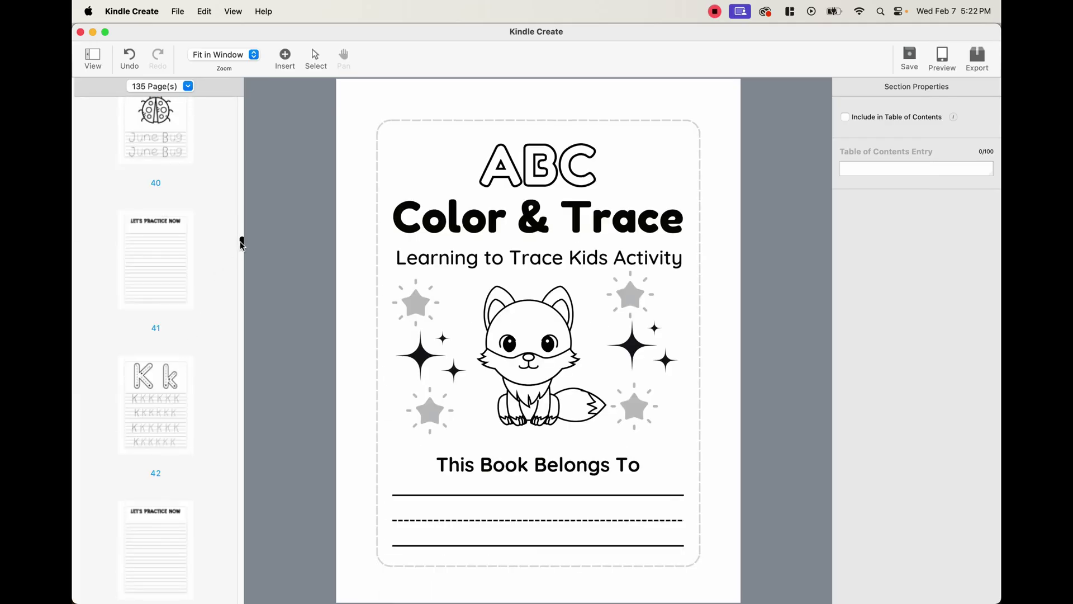
left_click_drag(242, 244, 241, 104)
left_click(144, 167)
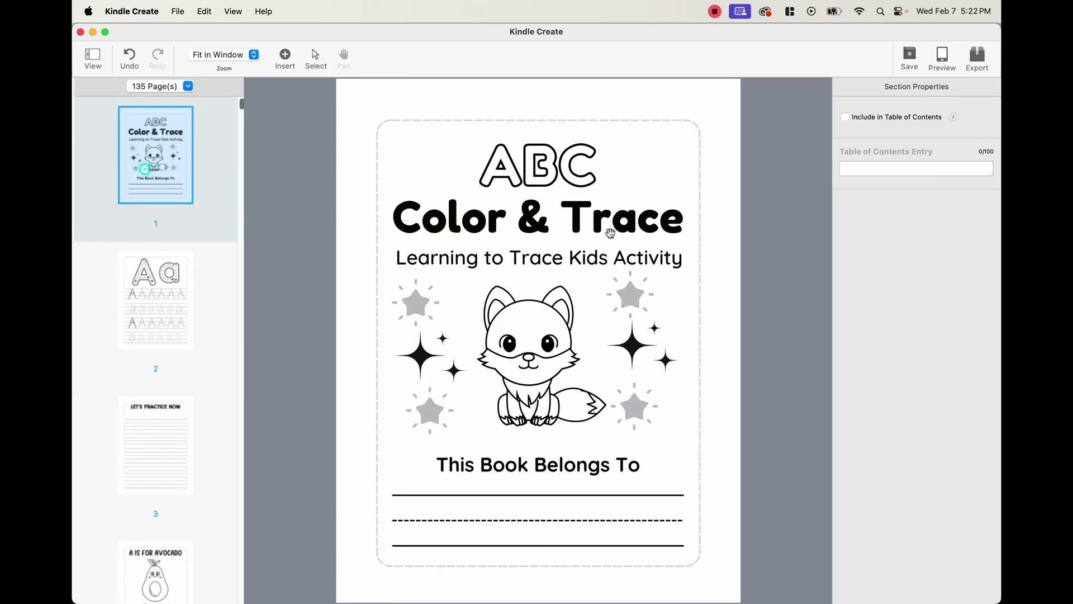
Preview the book on a Tablet, toggling between landscape and portrait orientation.
left_click(943, 59)
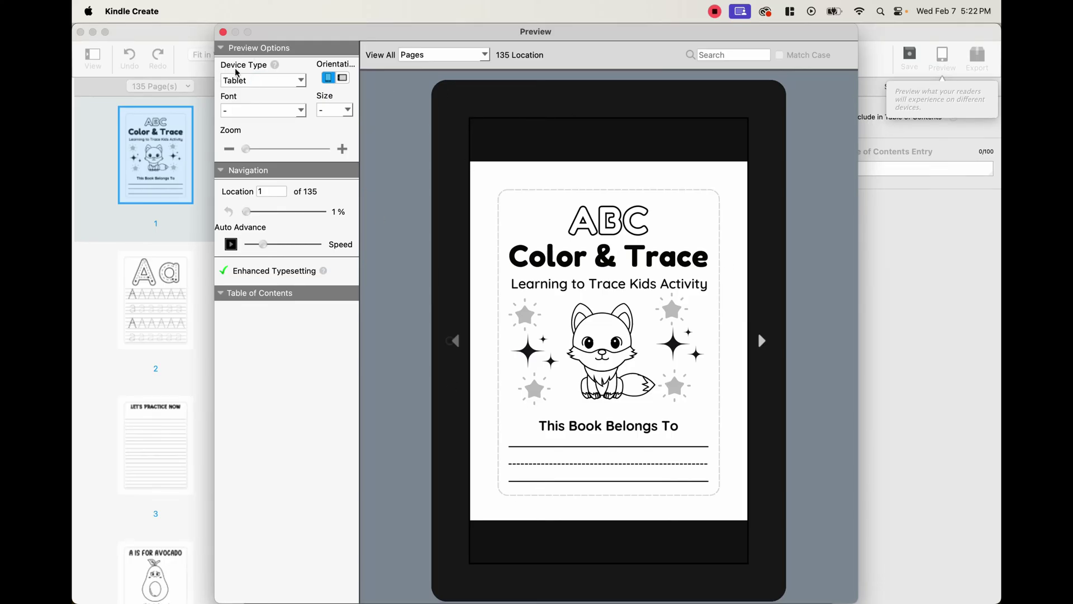
left_click(254, 79)
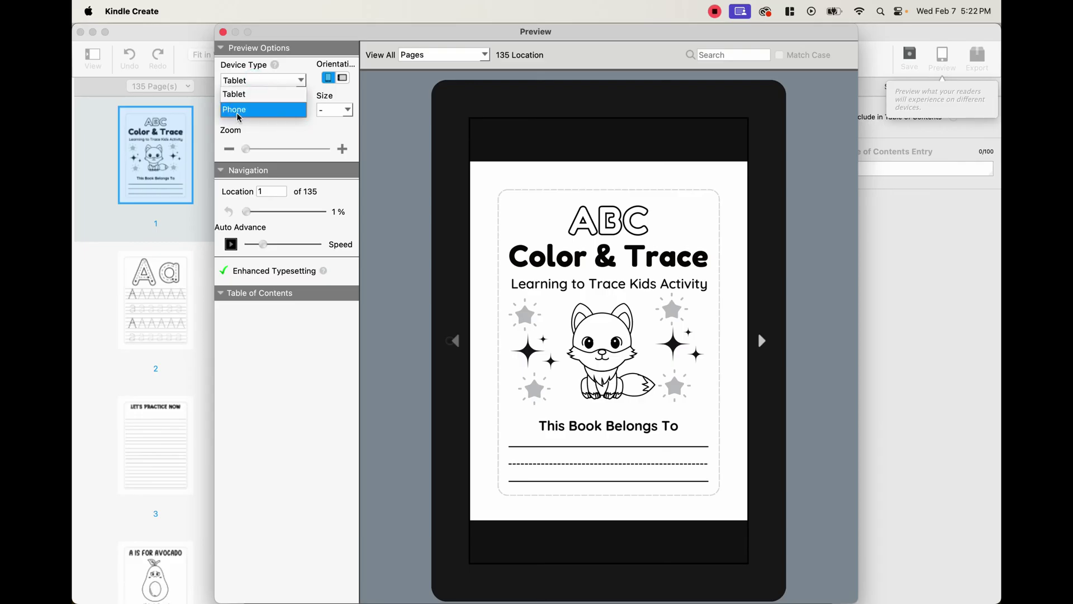
left_click(240, 93)
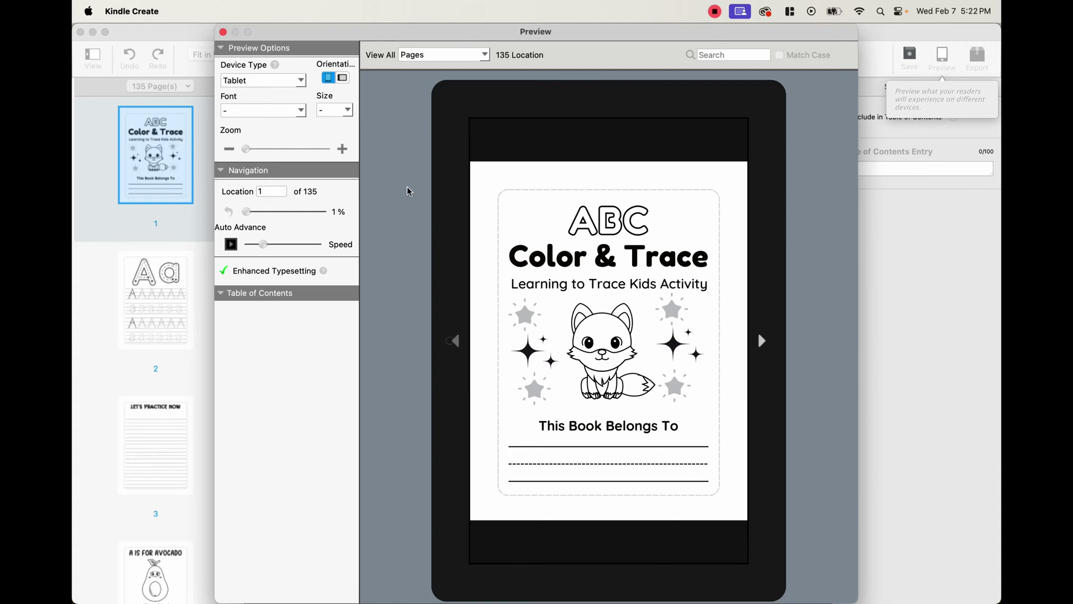
left_click(343, 77)
left_click(311, 79)
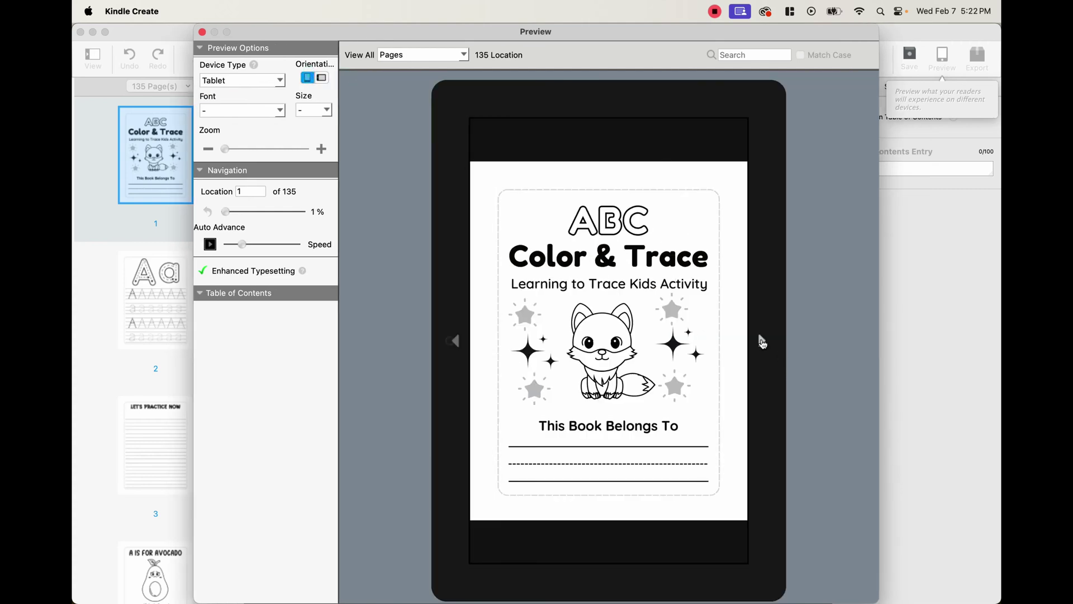
Page forward through the tablet preview to the D is for Dragon page.
left_click(762, 341)
left_click(762, 341)
left_click(762, 340)
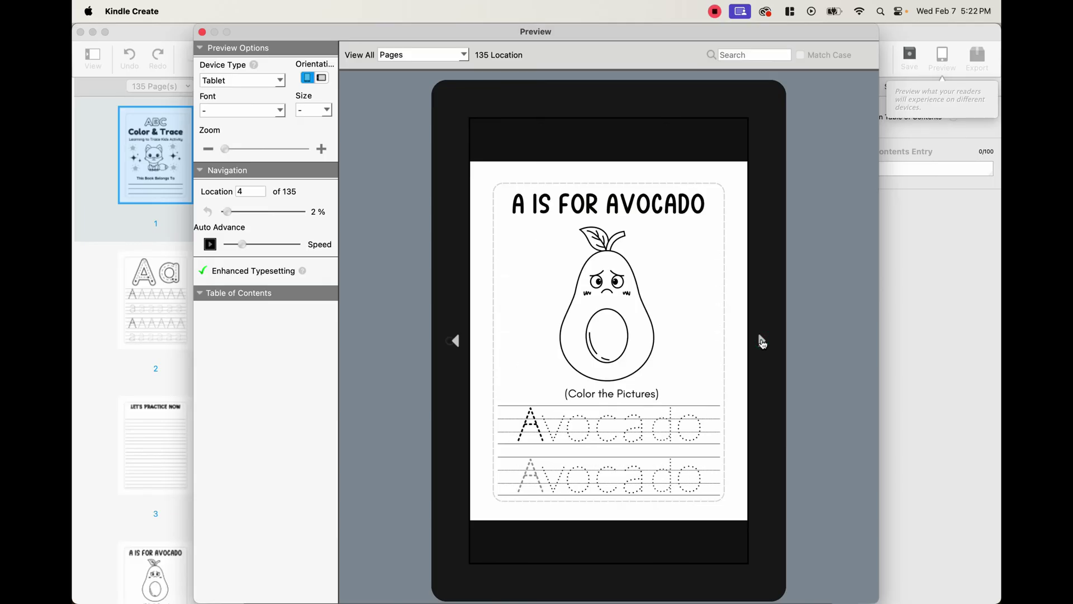
left_click(762, 340)
left_click(762, 341)
left_click(762, 340)
left_click(762, 340)
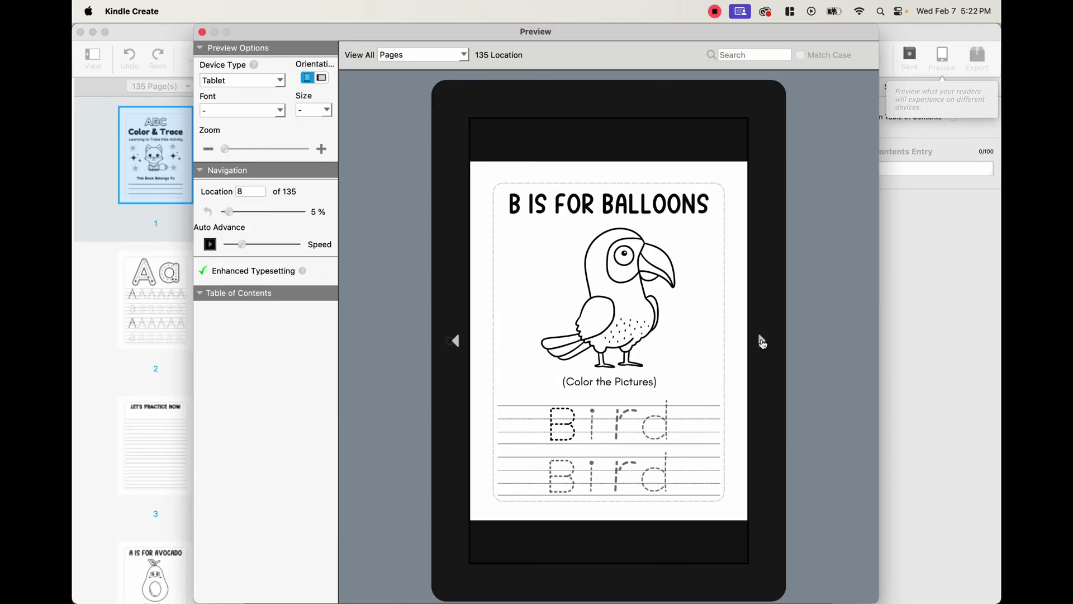
left_click(762, 340)
left_click(763, 342)
left_click(763, 342)
left_click(764, 341)
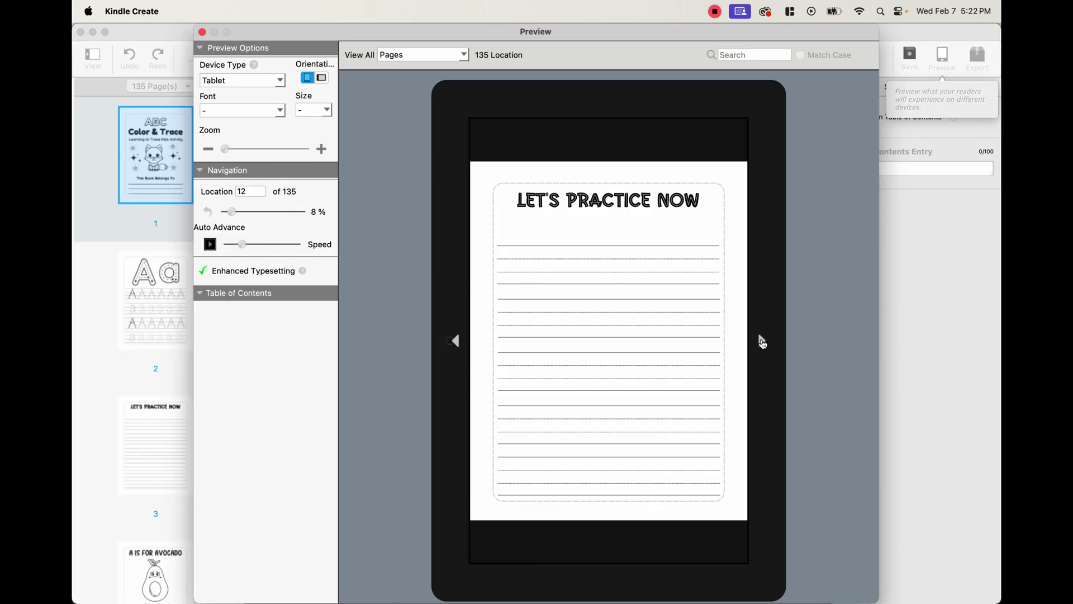
left_click(763, 342)
left_click(763, 342)
left_click(763, 342)
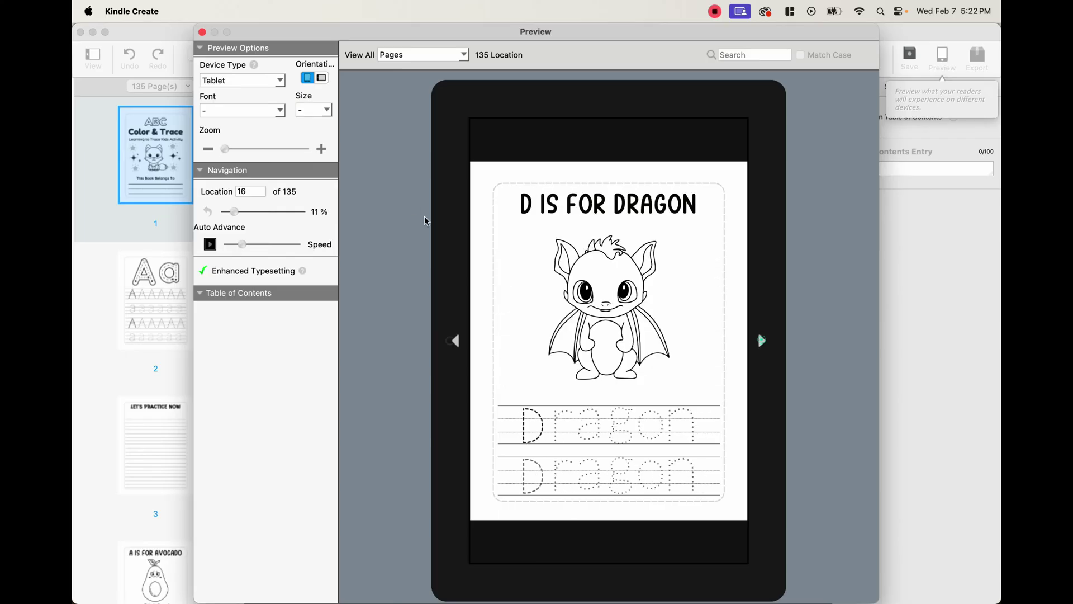
Switch the preview to Phone, page to F is for Fire, and view it in landscape.
left_click(280, 80)
left_click(263, 109)
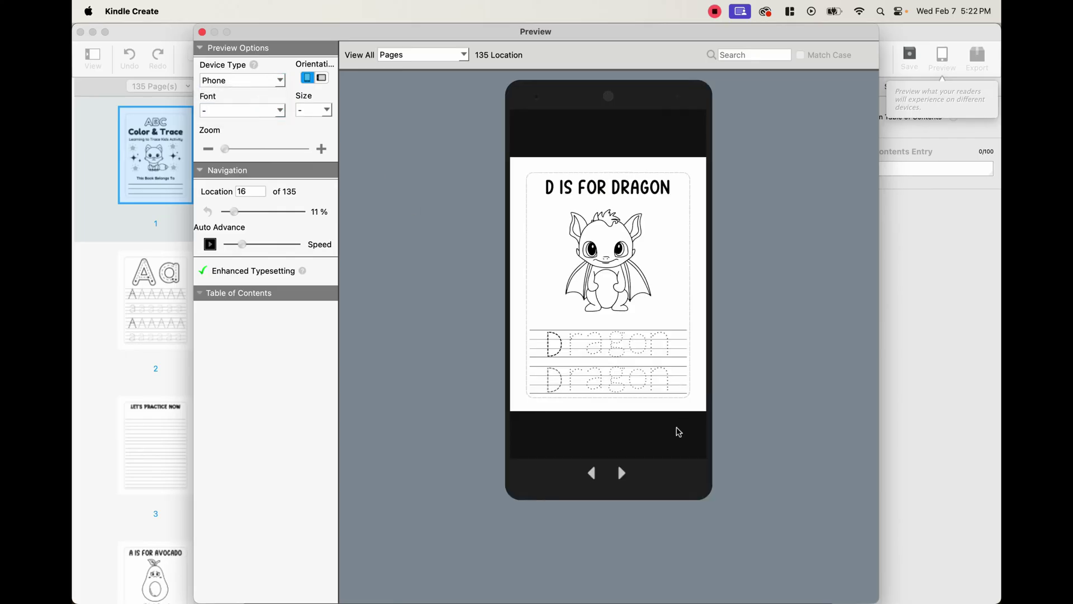
left_click(623, 475)
left_click(624, 475)
left_click(624, 476)
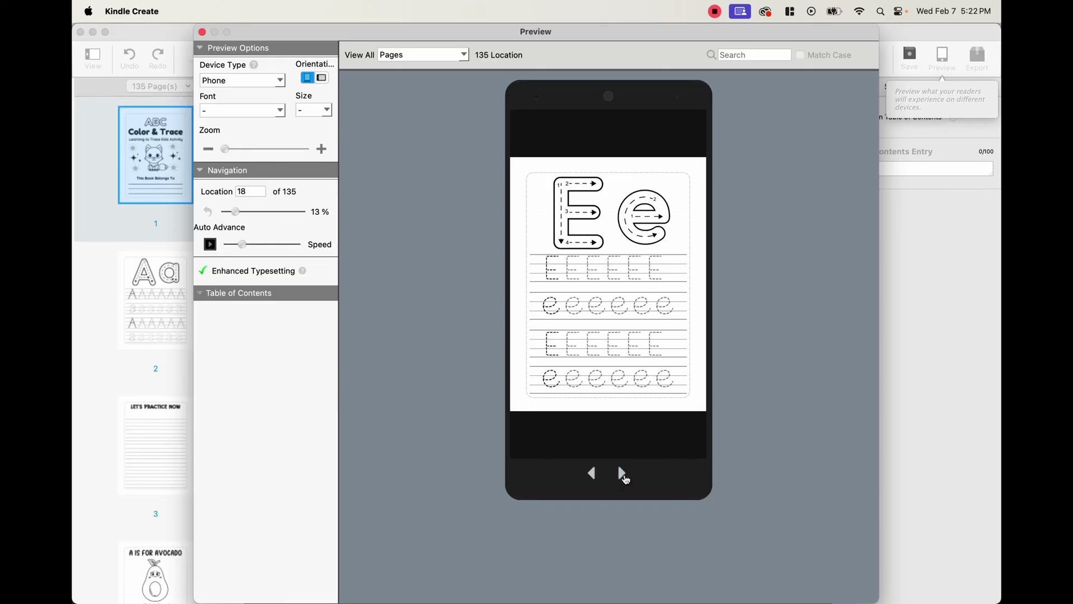
left_click(623, 475)
left_click(624, 476)
left_click(322, 78)
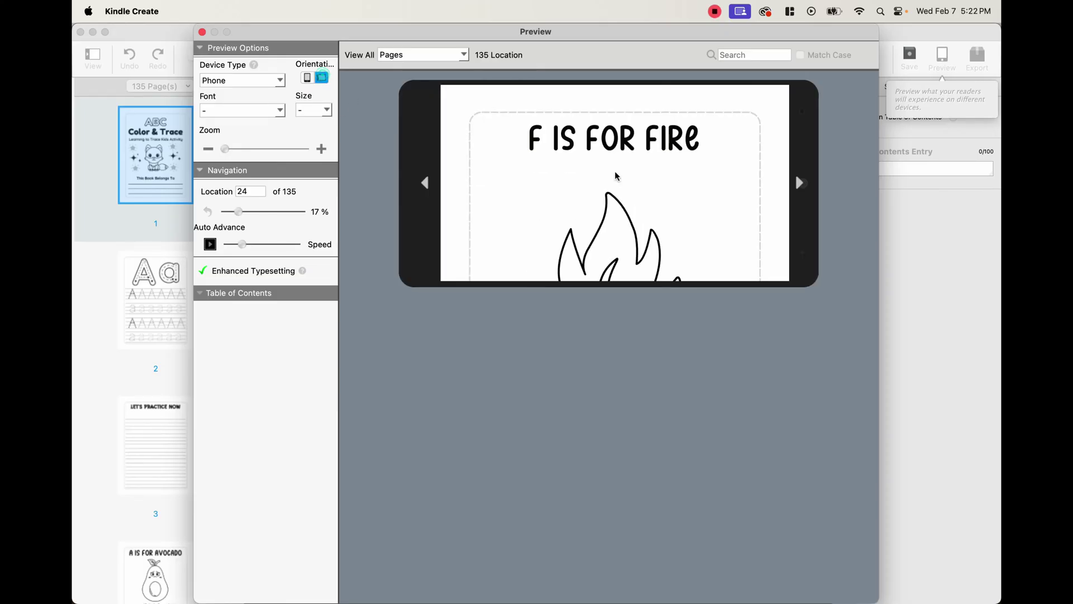
scroll(696, 210, "down", 10)
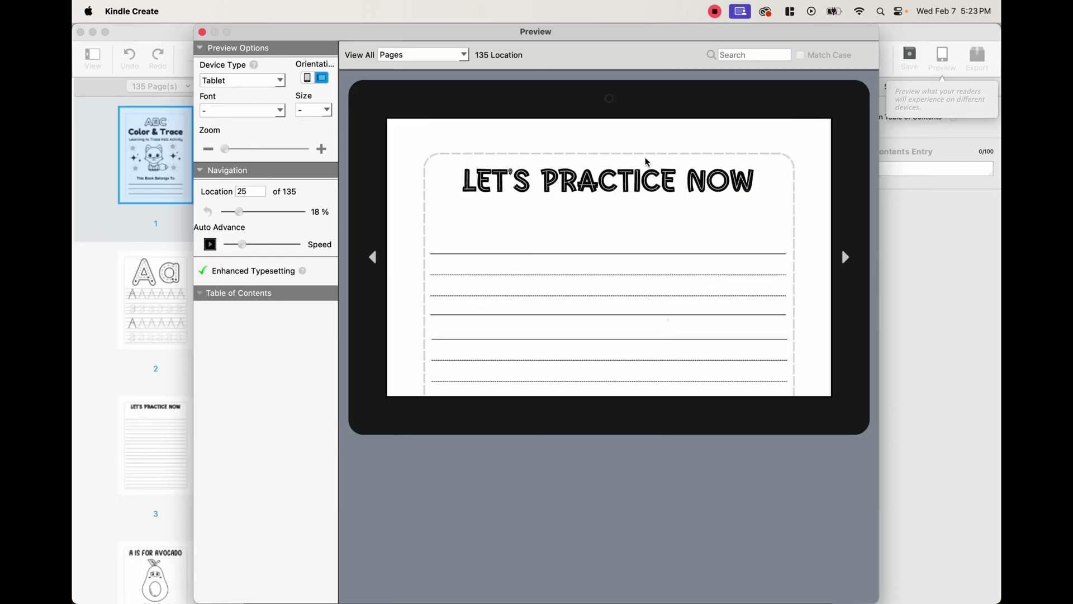
scroll(660, 302, "down", 5)
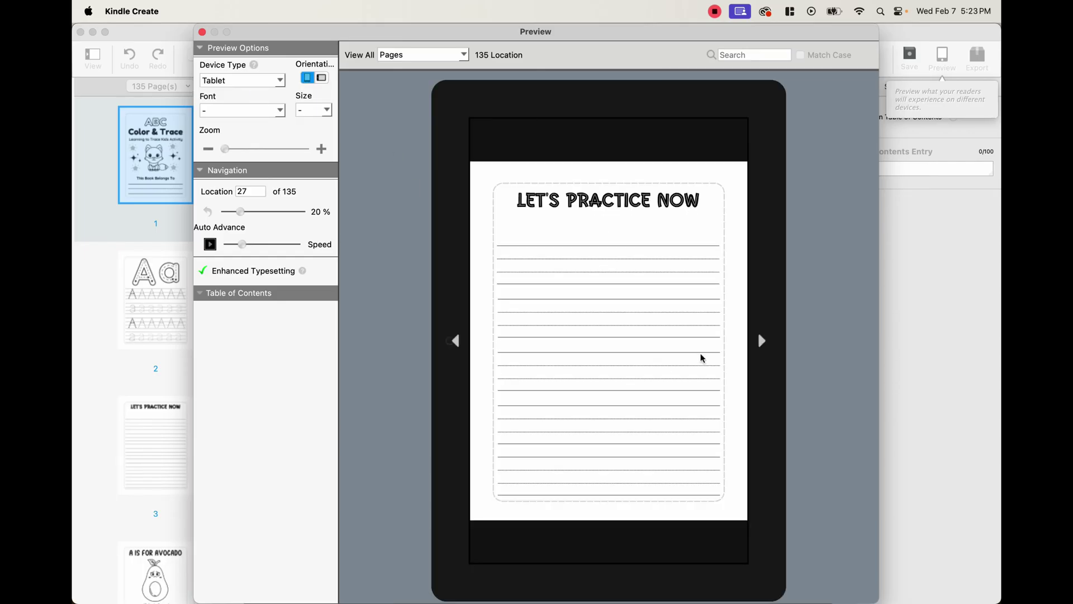
Close the previewer and browse the pages, returning to the A/a tracing page.
left_click(202, 32)
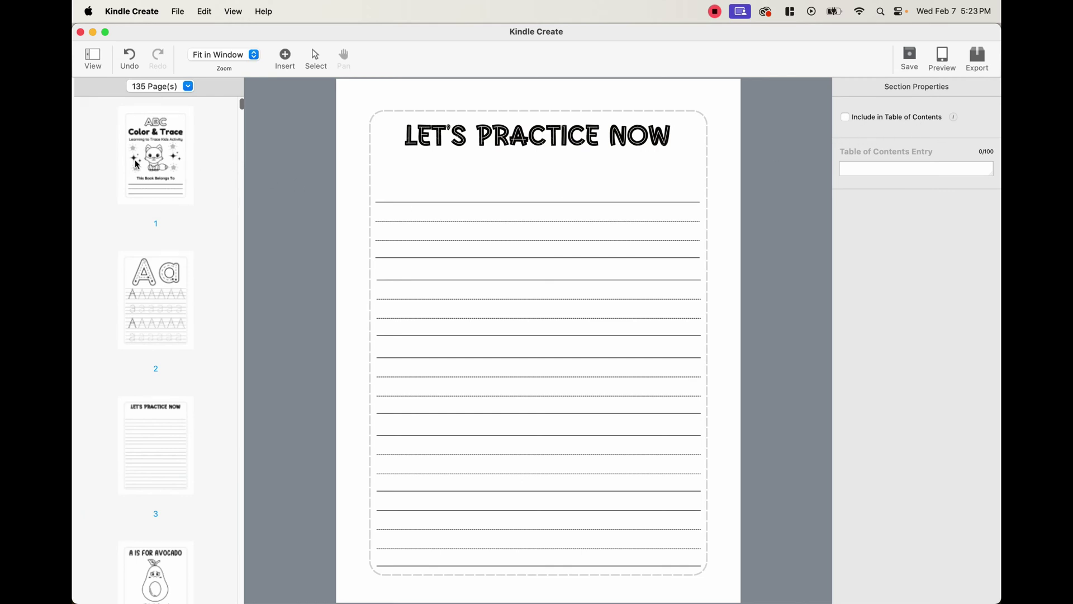
left_click(159, 163)
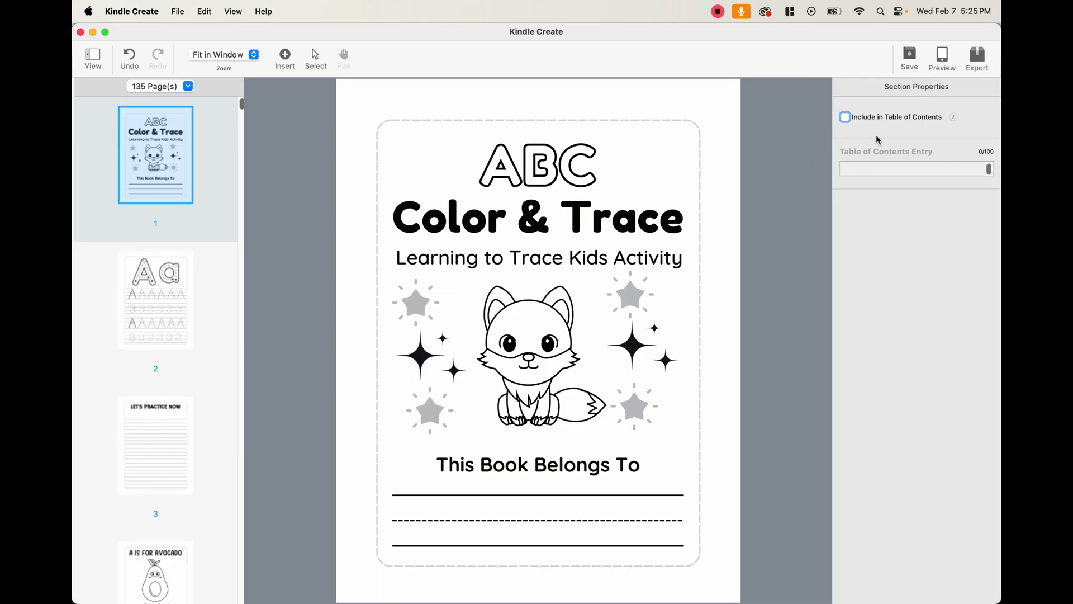
left_click(146, 287)
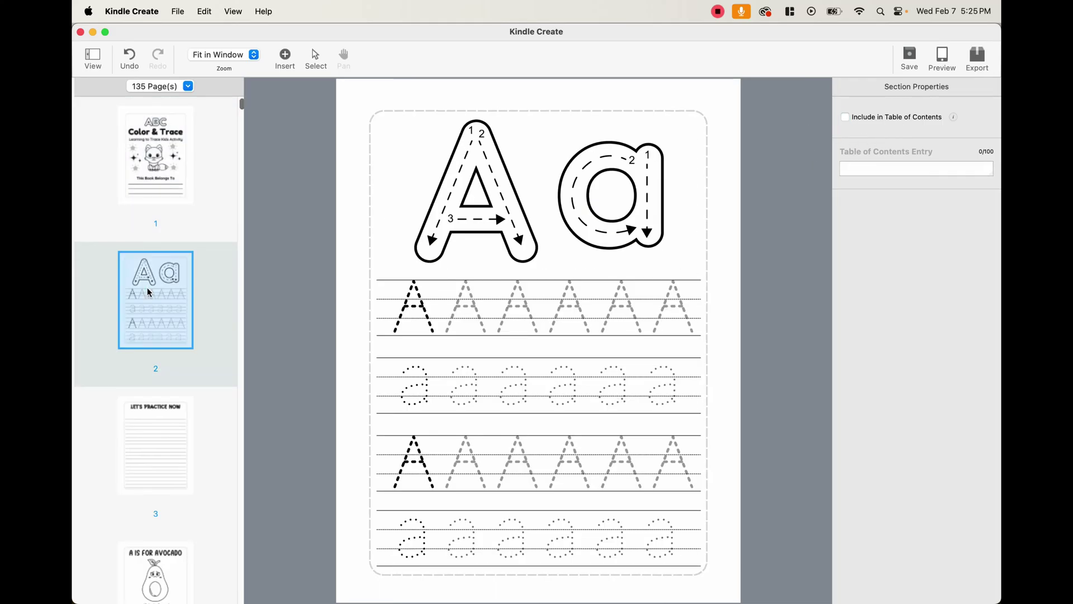
scroll(155, 437, "down", 10)
left_click(157, 439)
left_click(150, 326)
scroll(151, 336, "down", 5)
left_click(151, 326)
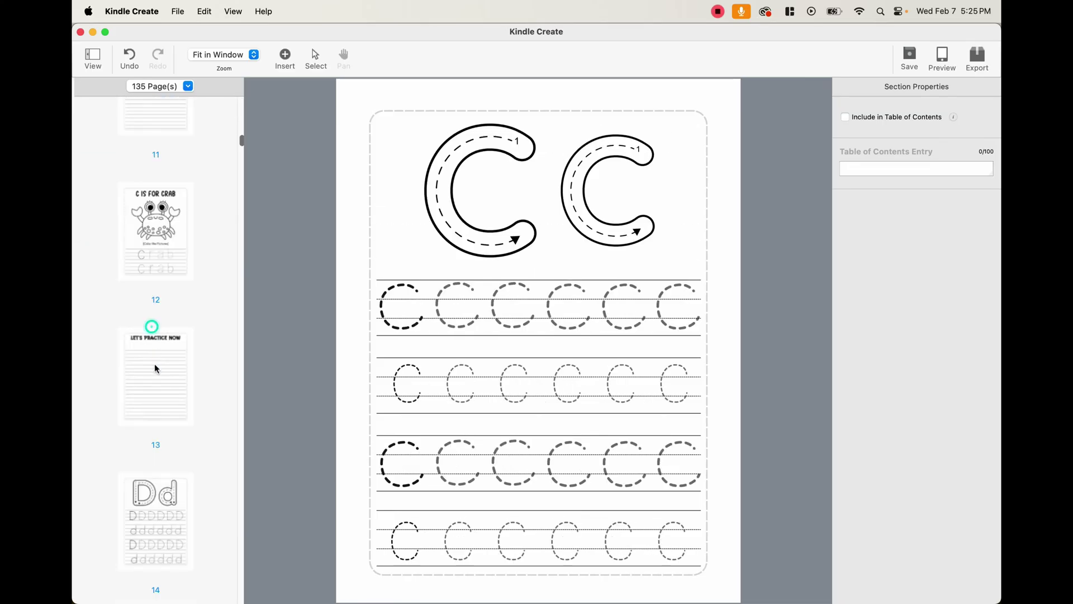
left_click(167, 262)
scroll(167, 262, "up", 15)
left_click(160, 284)
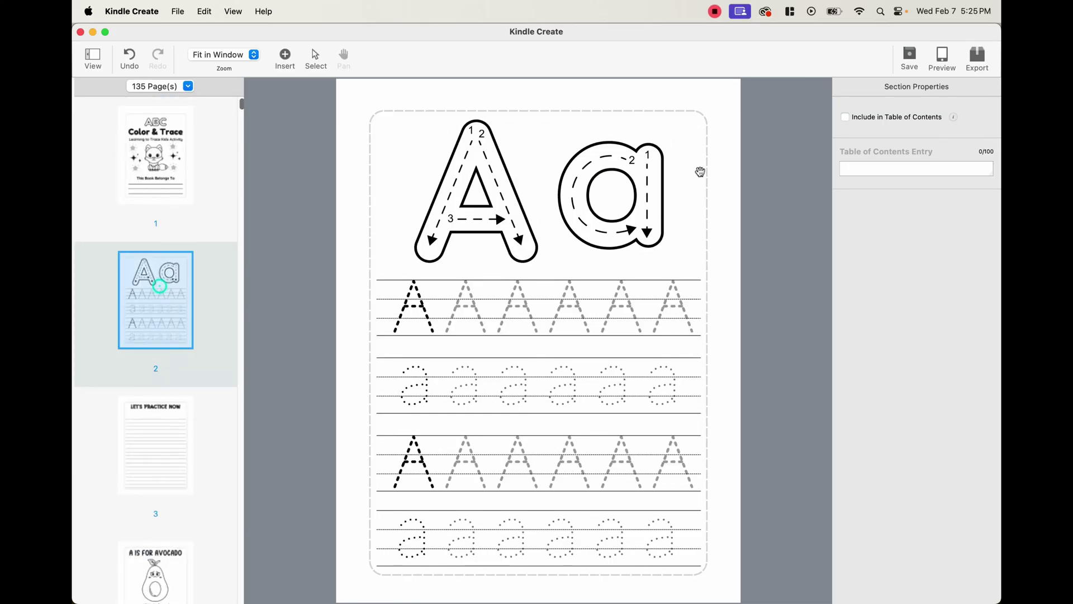
Leave the A/a tracing page out of the table of contents.
left_click(846, 118)
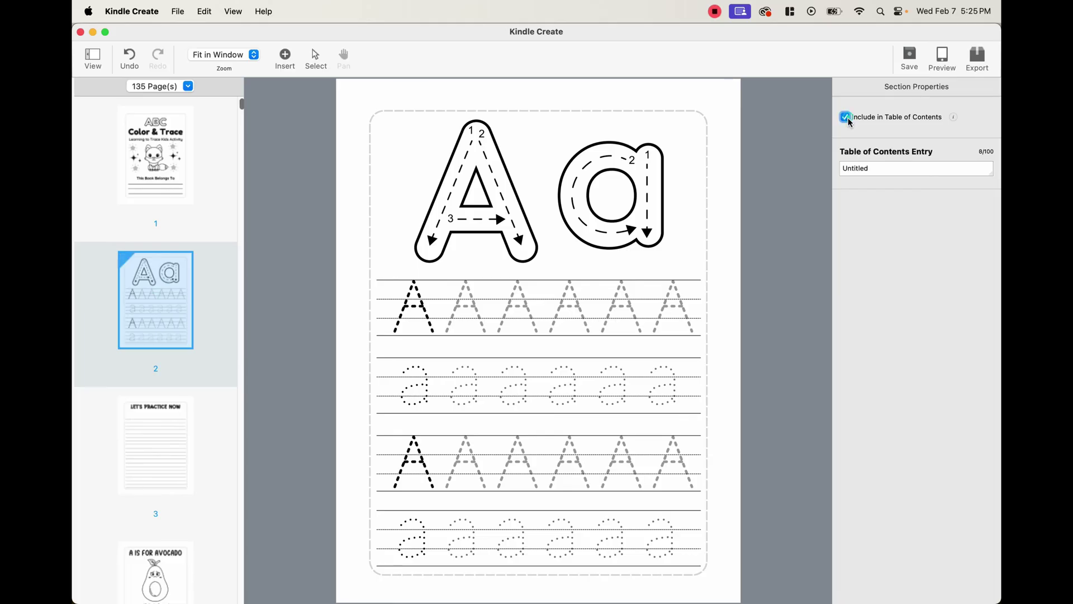
double_click(863, 168)
left_click(847, 120)
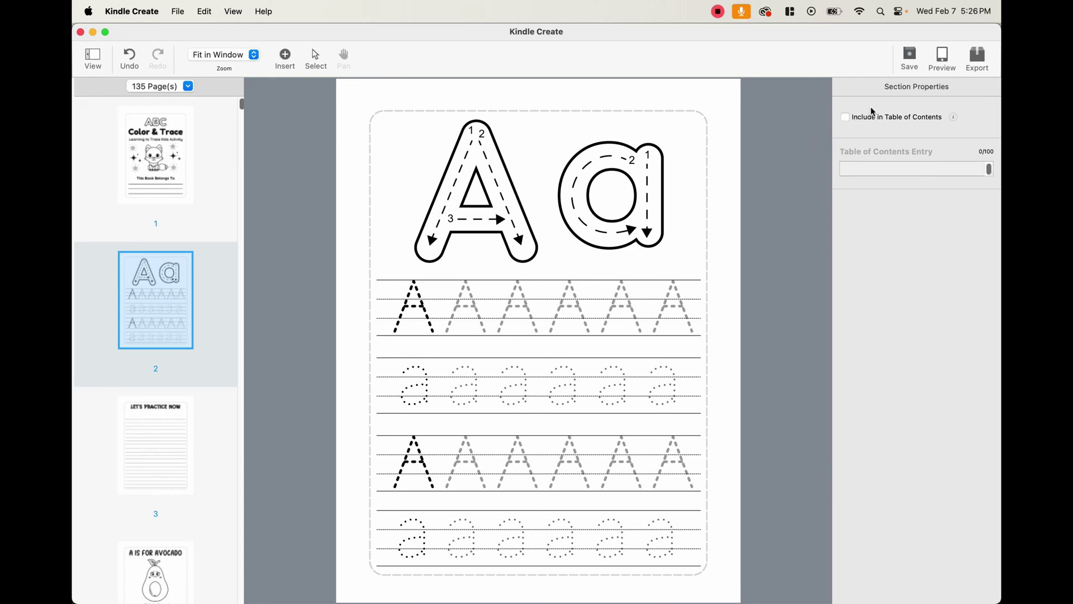
Save the project as 'Interior - Learning to Trace Kids Activity Book_KC.kcb' in Downloads.
left_click(910, 58)
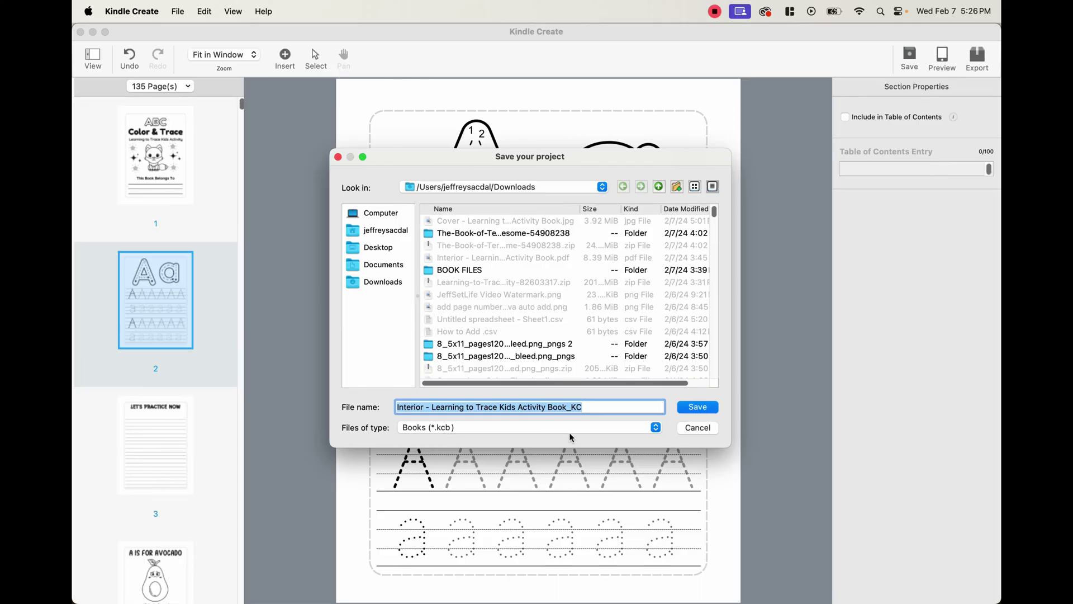
left_click(693, 408)
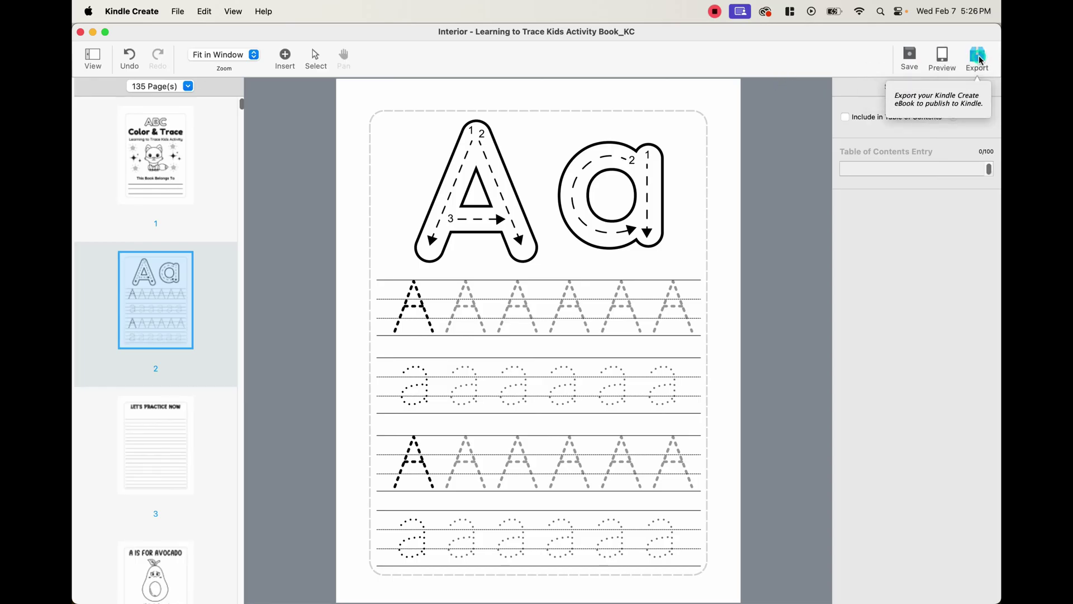
Export the book as 'Interior - Learning to Trace Kids Activity Book.kpf' in Downloads.
left_click(982, 59)
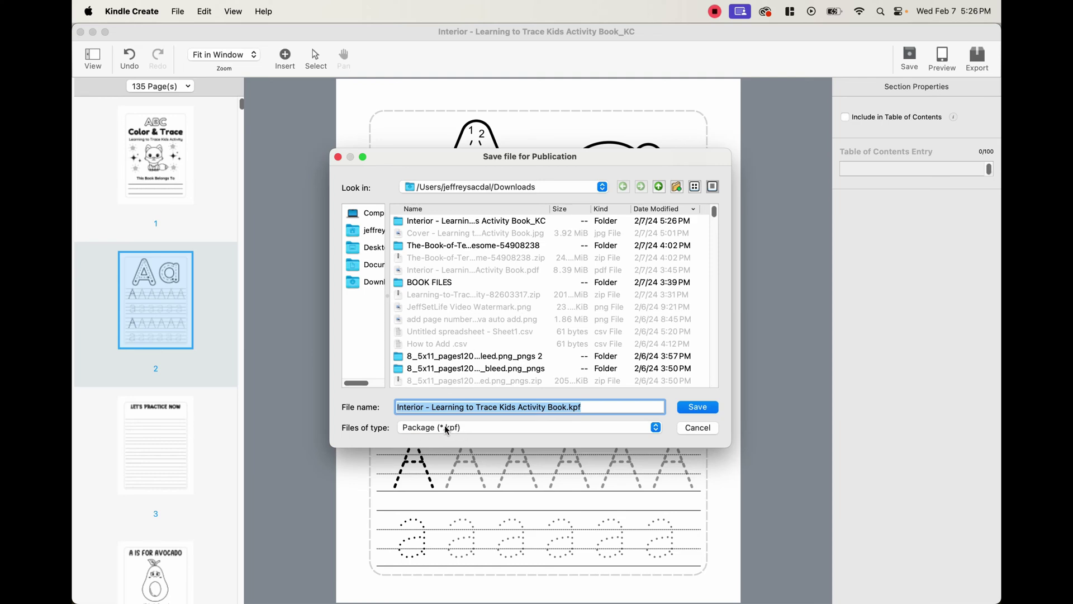
left_click(698, 410)
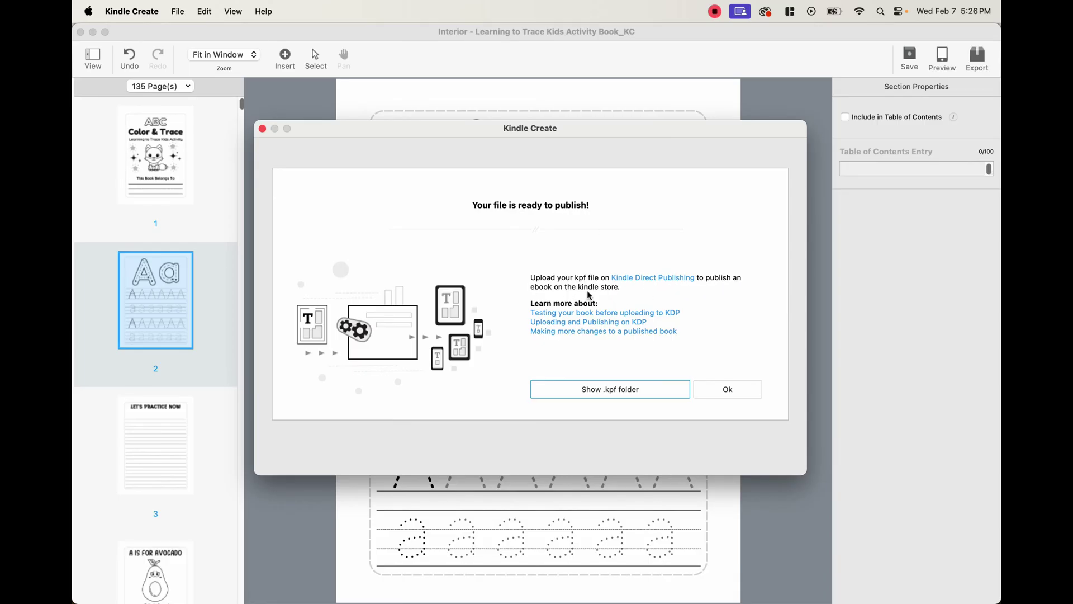
Dismiss the export confirmation and switch to the KDP eBook cover requirements page in Brave.
left_click(744, 394)
key("ctrl+Up")
left_click(504, 329)
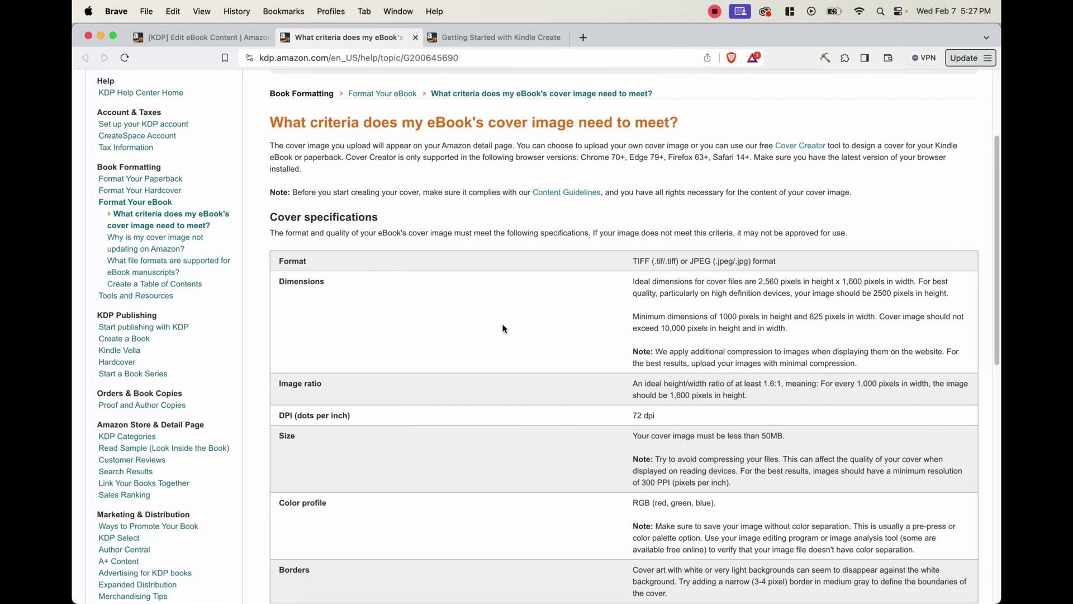
scroll(503, 328, "up", 5)
scroll(499, 323, "down", 2)
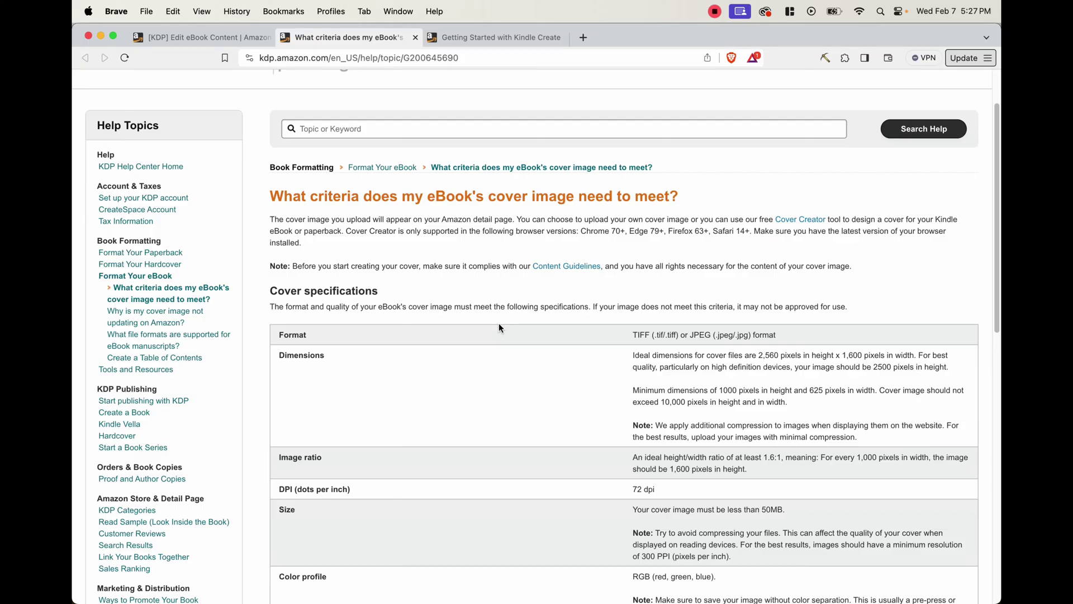
scroll(481, 331, "down", 2)
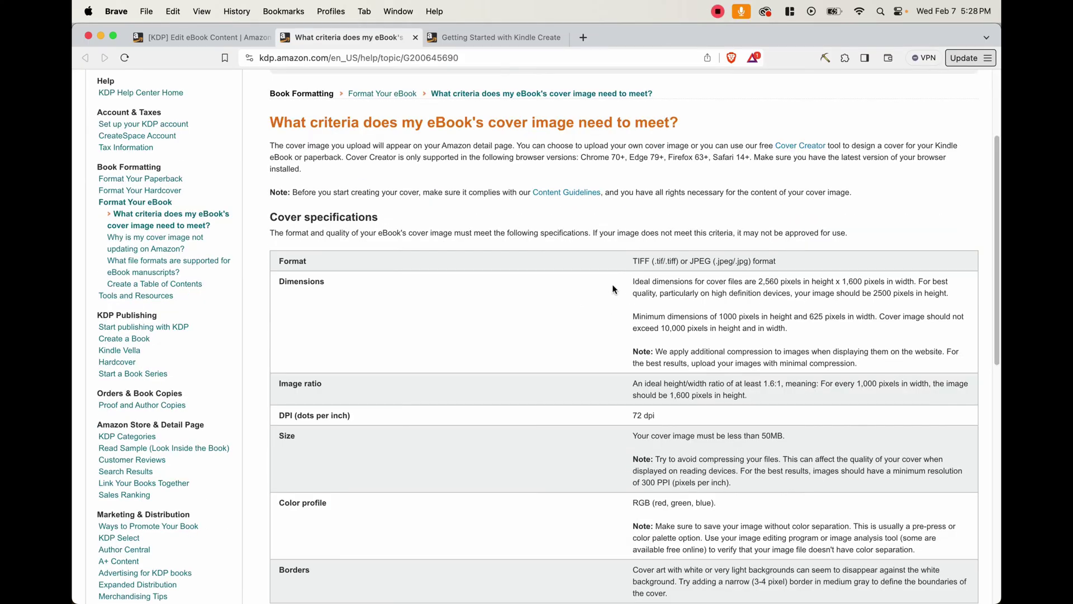
Check the 2,560 × 1,600 pixel cover dimensions, then bring the cover image in Preview forward.
left_click(759, 282)
left_click_drag(769, 284, 894, 281)
left_click(790, 292)
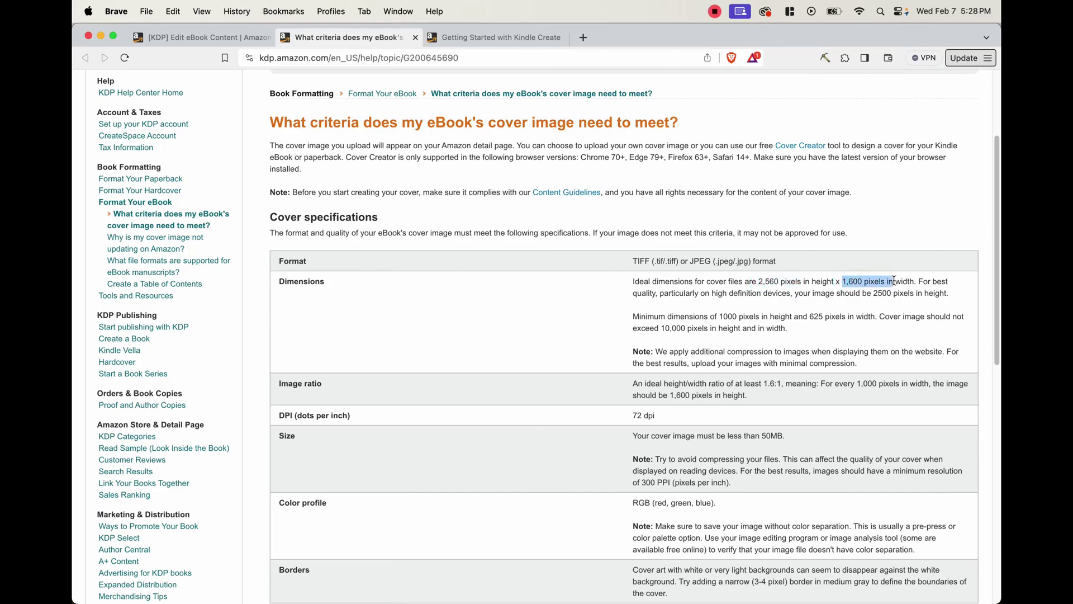
left_click(678, 325)
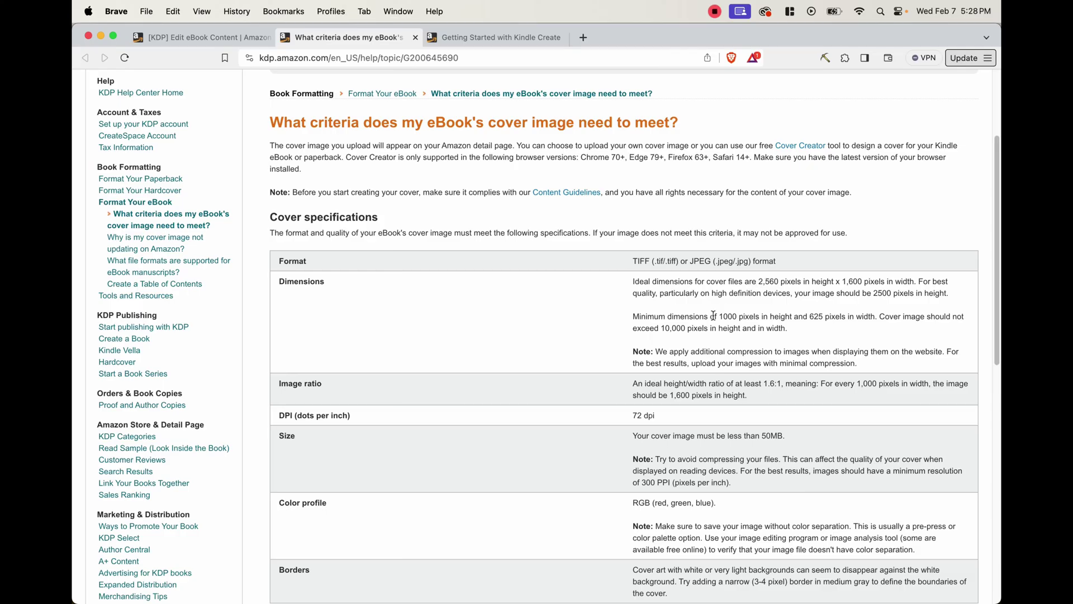
key("ctrl+Up")
left_click(161, 374)
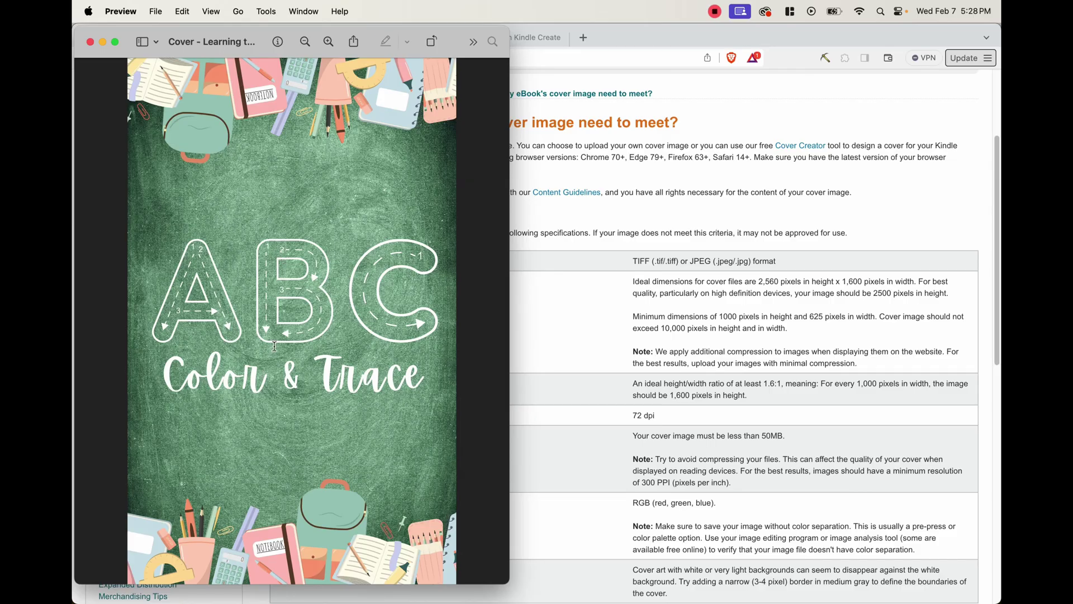
Bring the ABC Color & Trace cover window in Preview back to the front via Mission Control.
key("ctrl+Up")
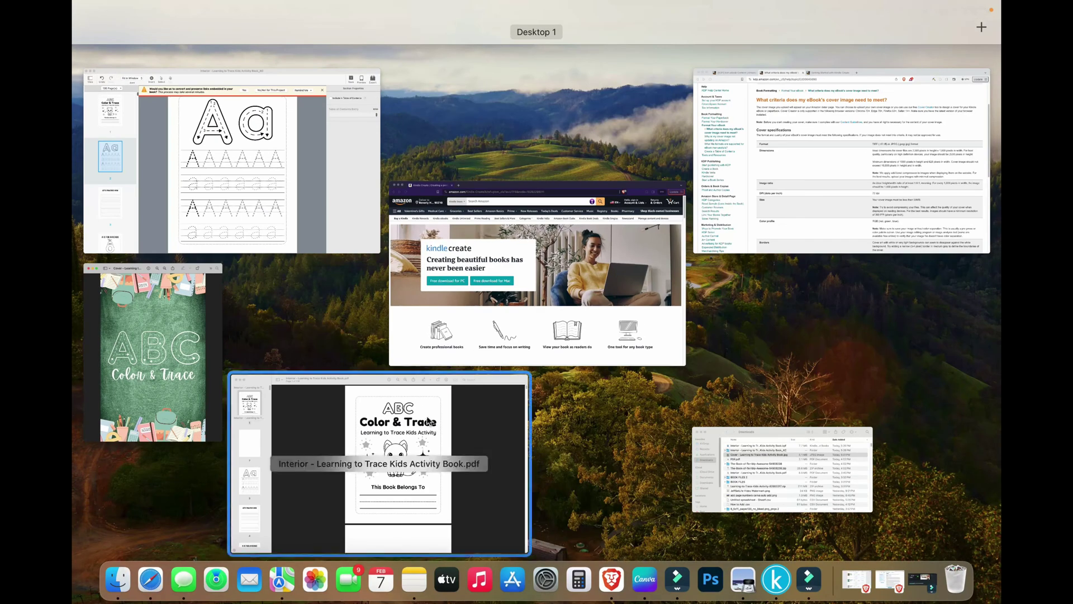
left_click(126, 400)
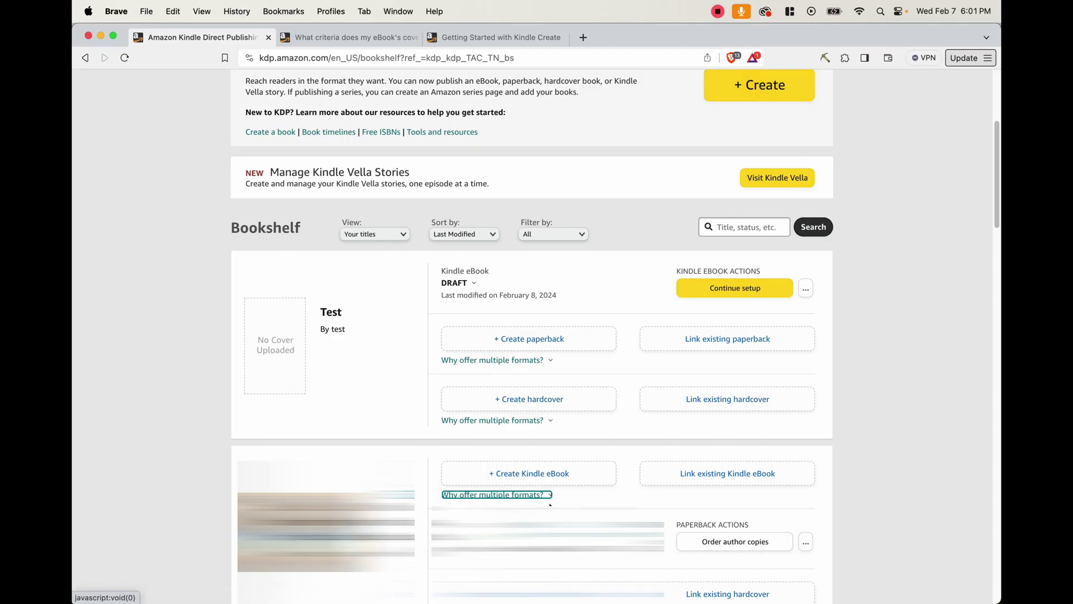
Return to the top of the Bookshelf and start a new title with + Create.
key("Tab")
scroll(664, 379, "up", 5)
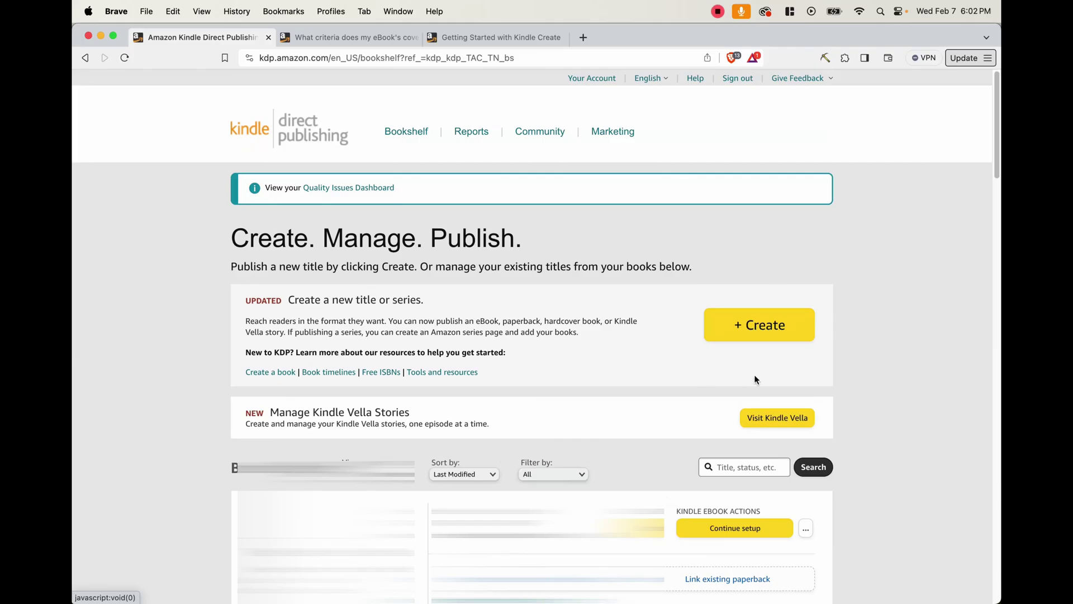
left_click(771, 331)
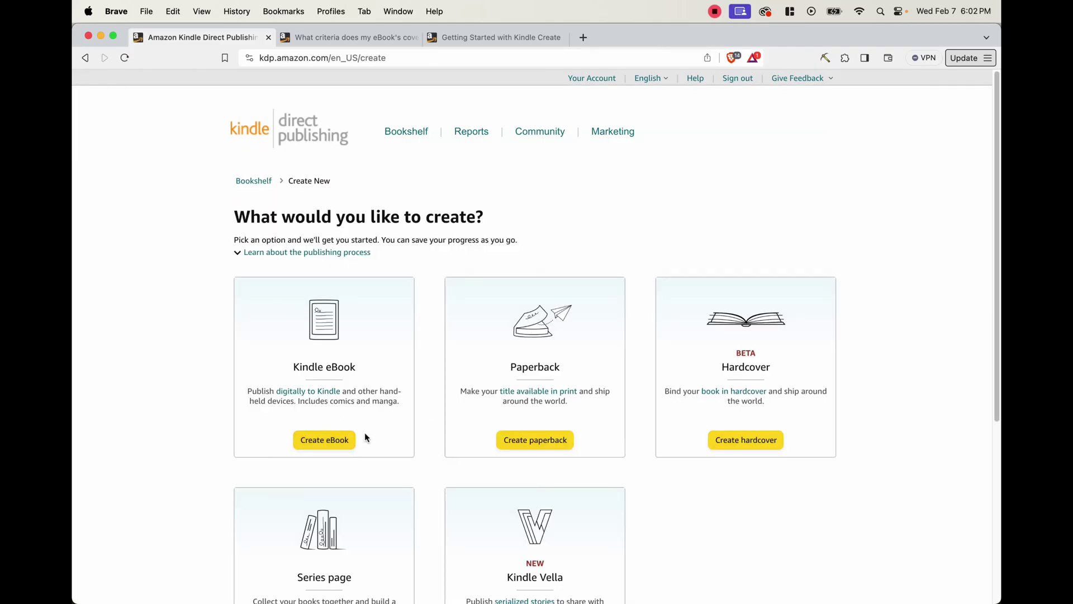
Create a Kindle eBook, keep the prefilled 'ABC Color and Trace' details, and save them.
left_click(349, 439)
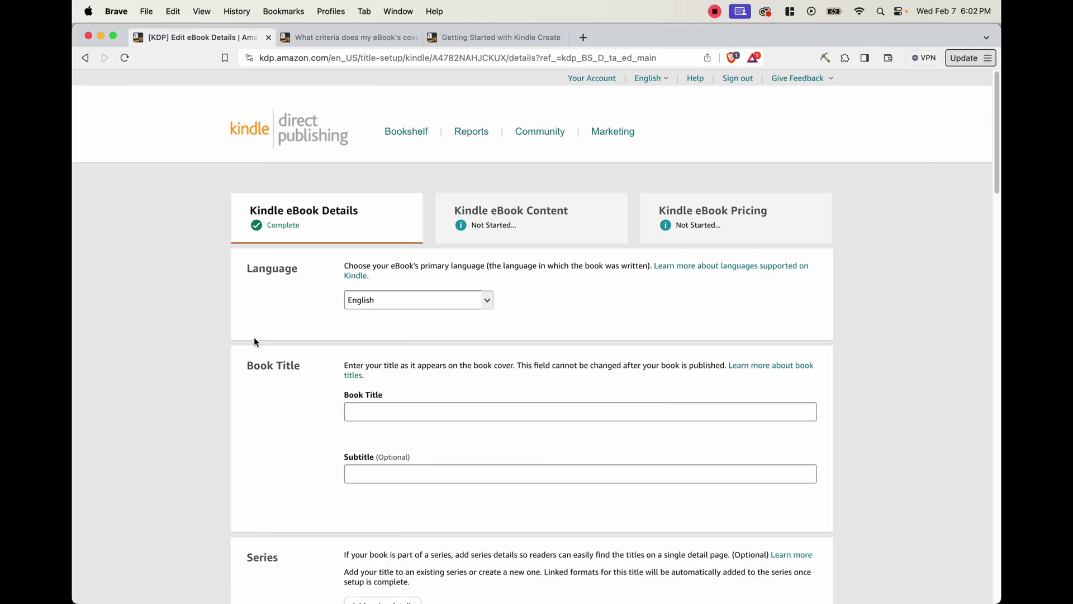
scroll(302, 344, "down", 2)
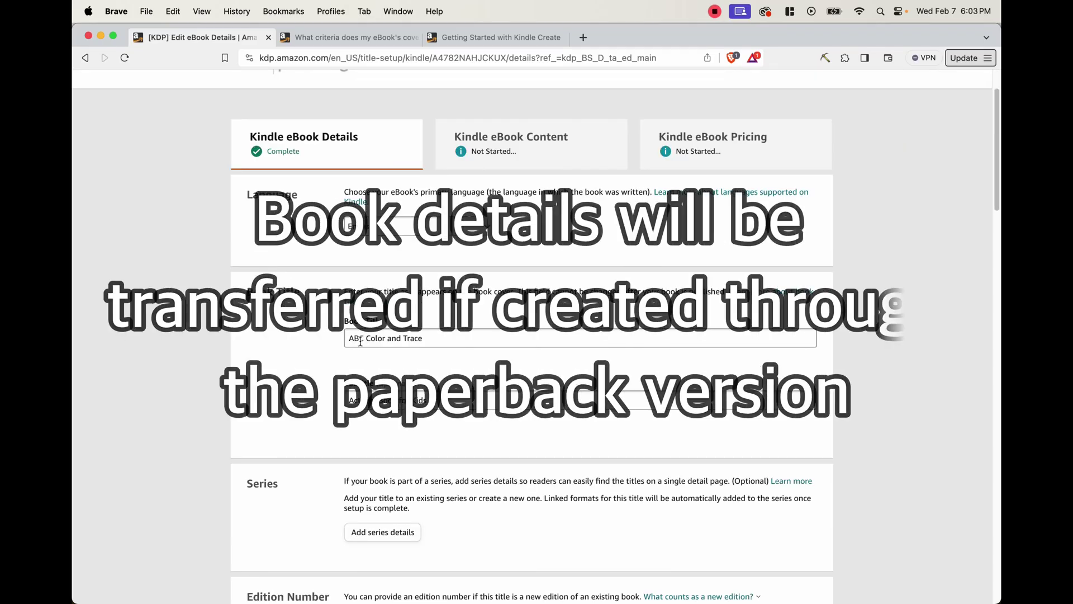
scroll(361, 342, "down", 2)
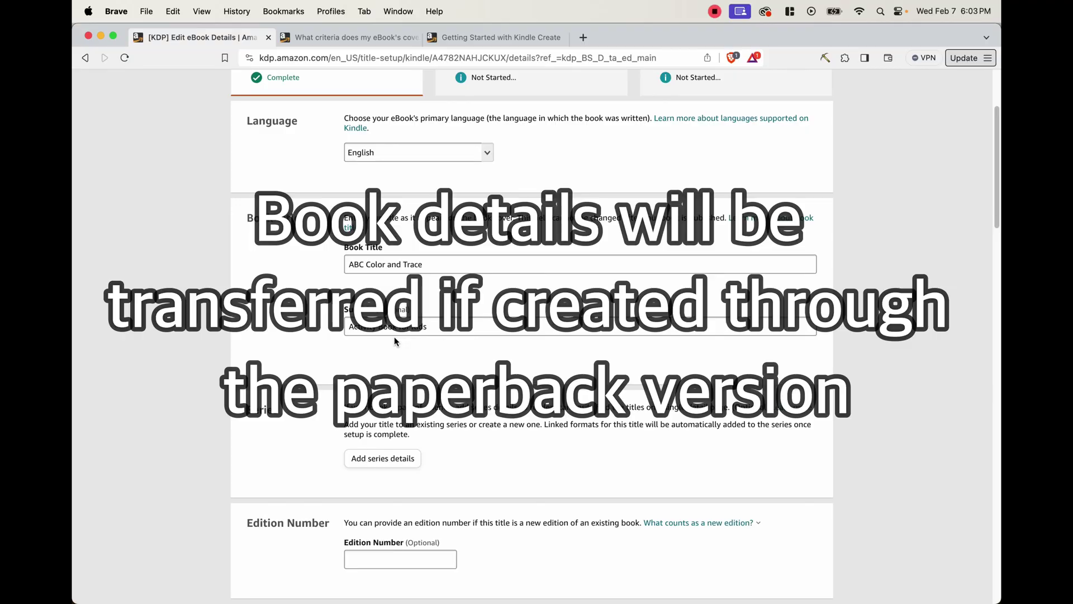
scroll(394, 338, "down", 10)
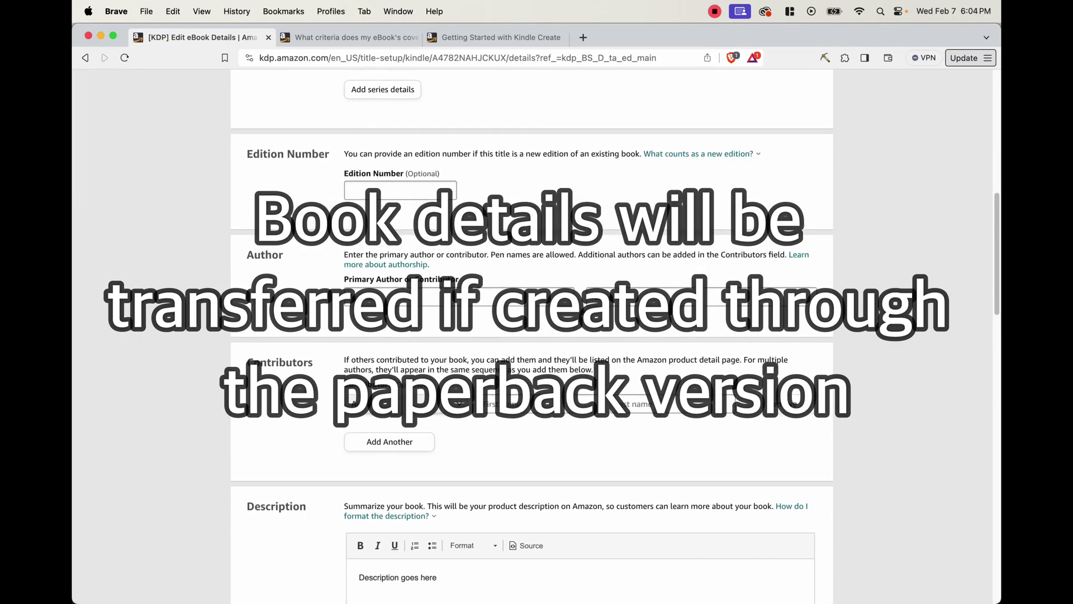
scroll(425, 447, "down", 9)
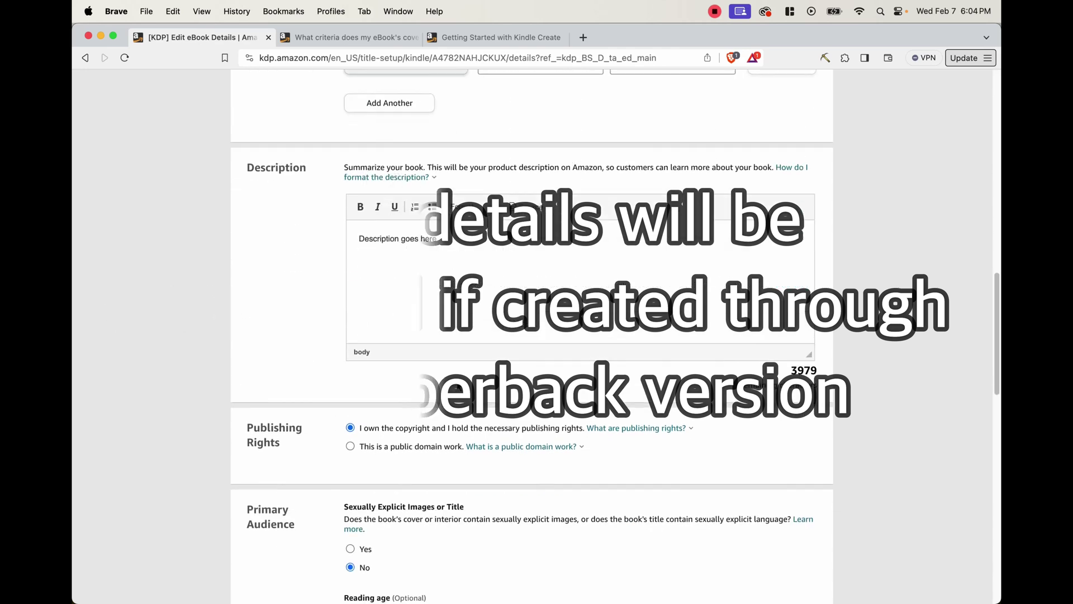
scroll(755, 469, "down", 20)
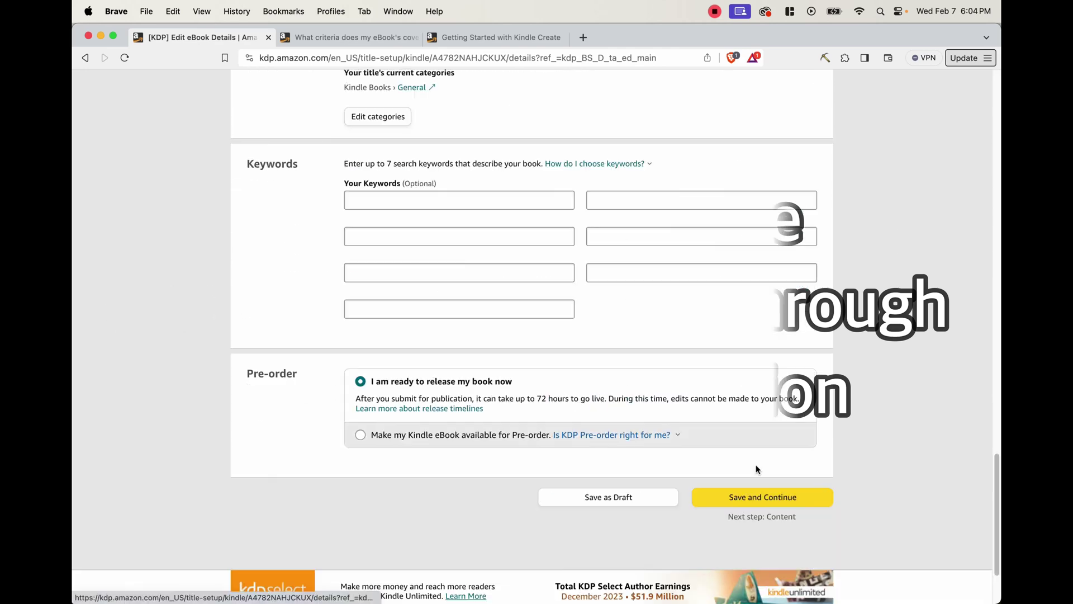
left_click(775, 498)
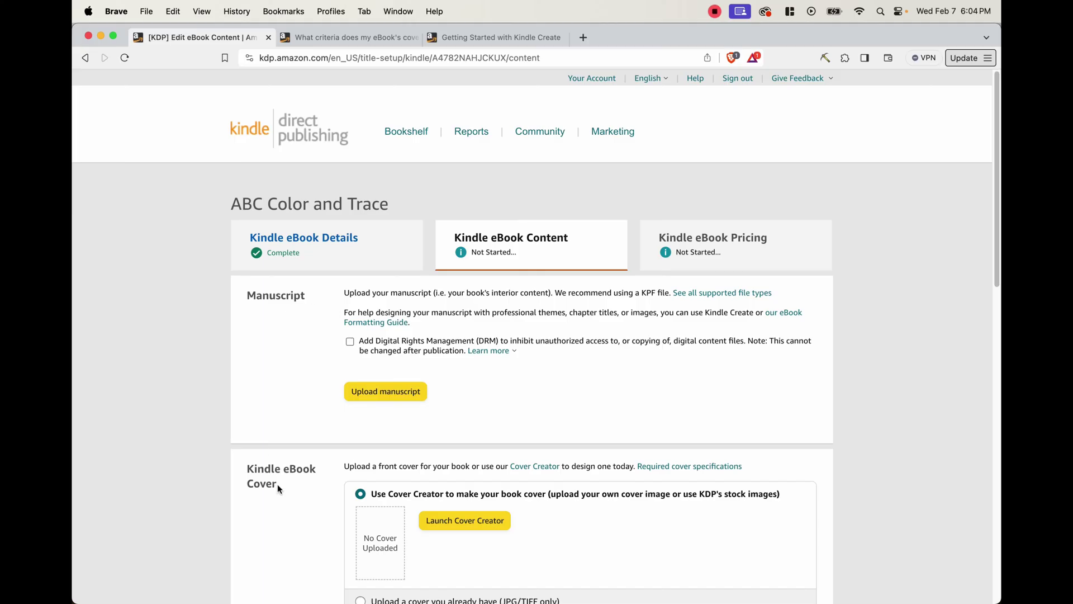
Upload the KPF interior file as the eBook manuscript.
scroll(391, 330, "down", 3)
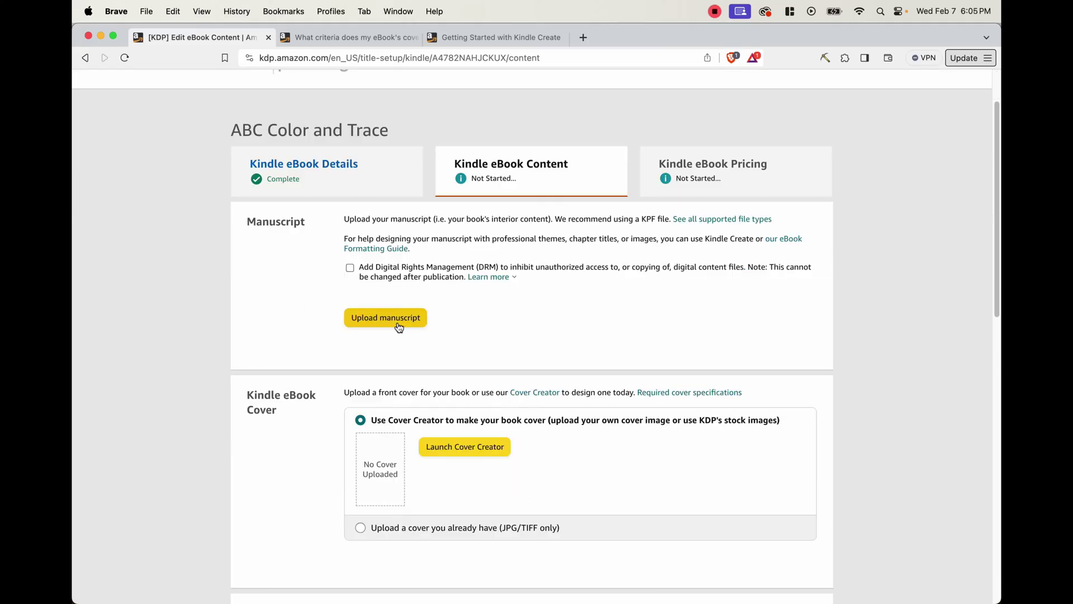
left_click(399, 324)
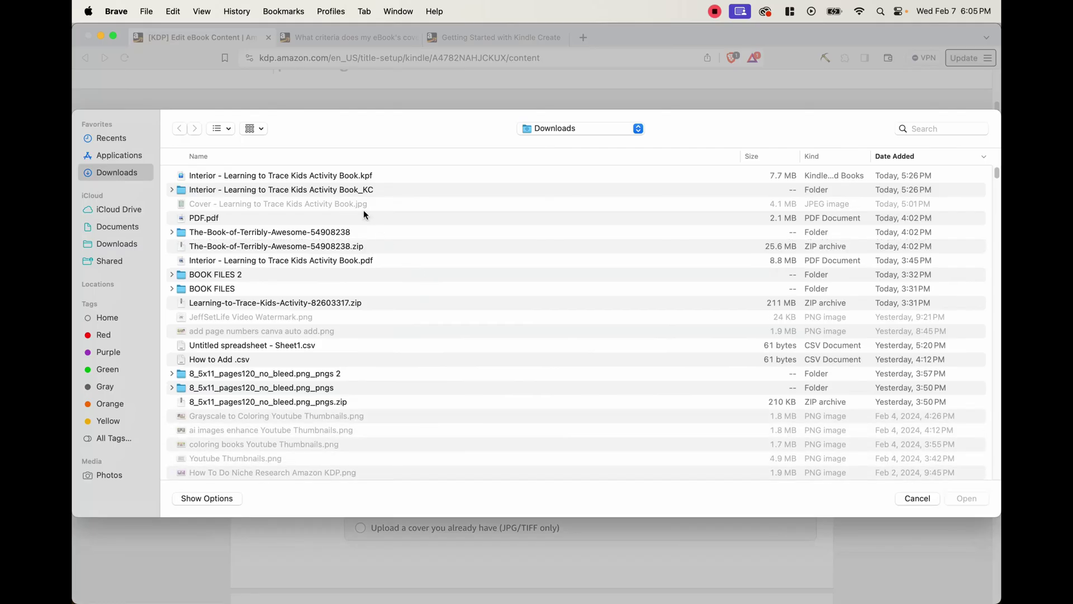
double_click(312, 175)
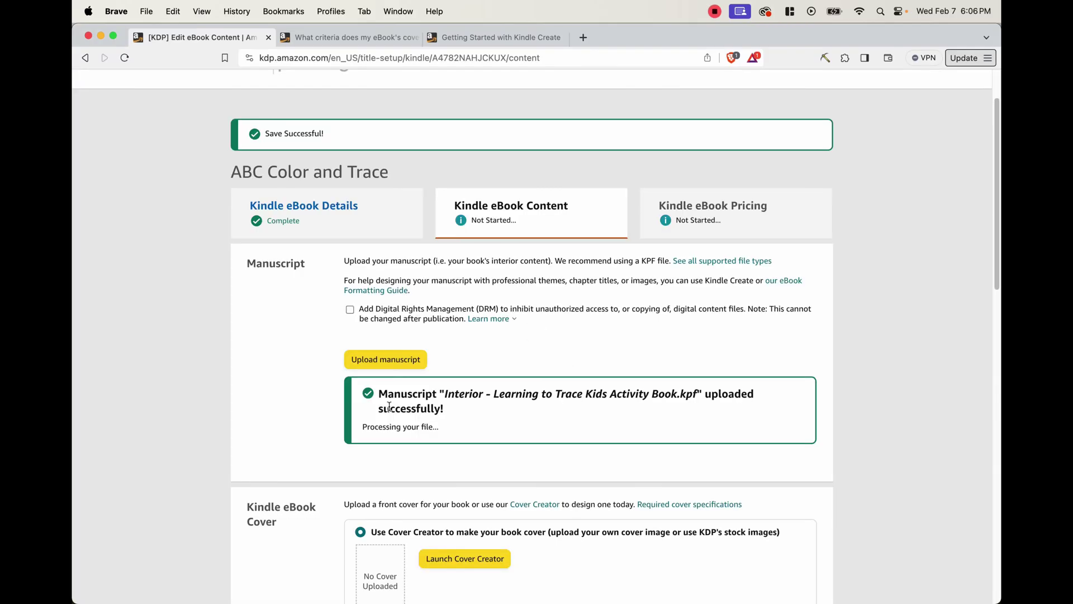
Choose to use an existing cover and upload the cover JPG.
scroll(501, 405, "down", 3)
scroll(501, 398, "down", 2)
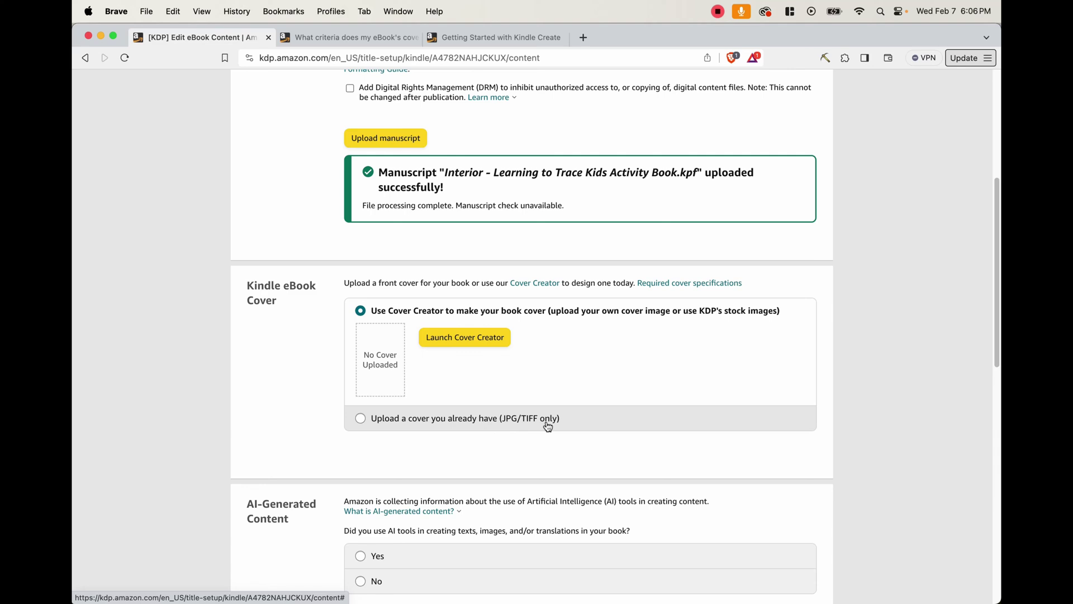
left_click(411, 422)
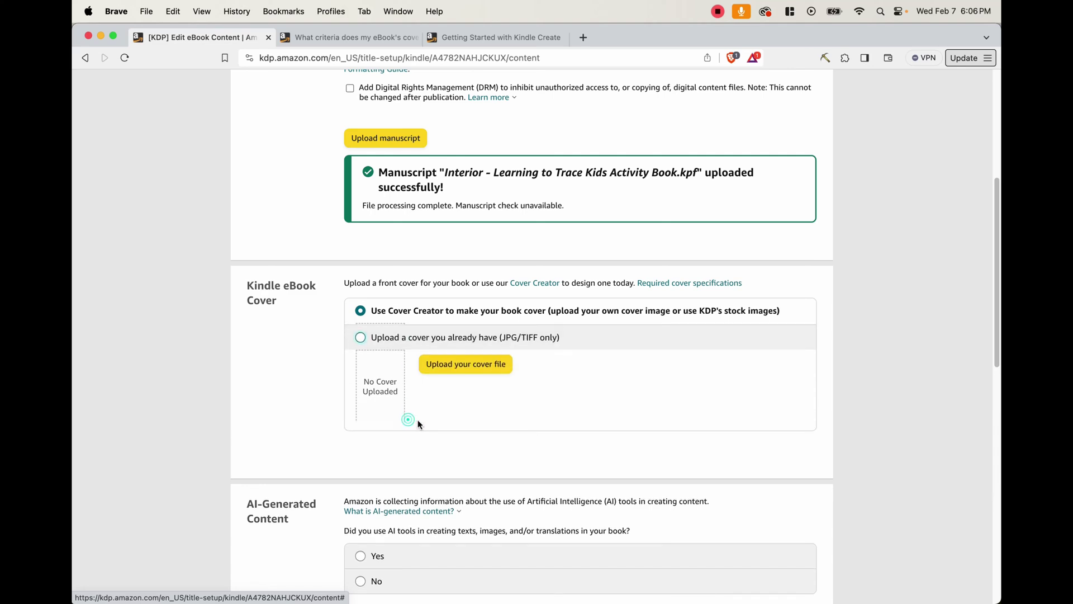
left_click(465, 366)
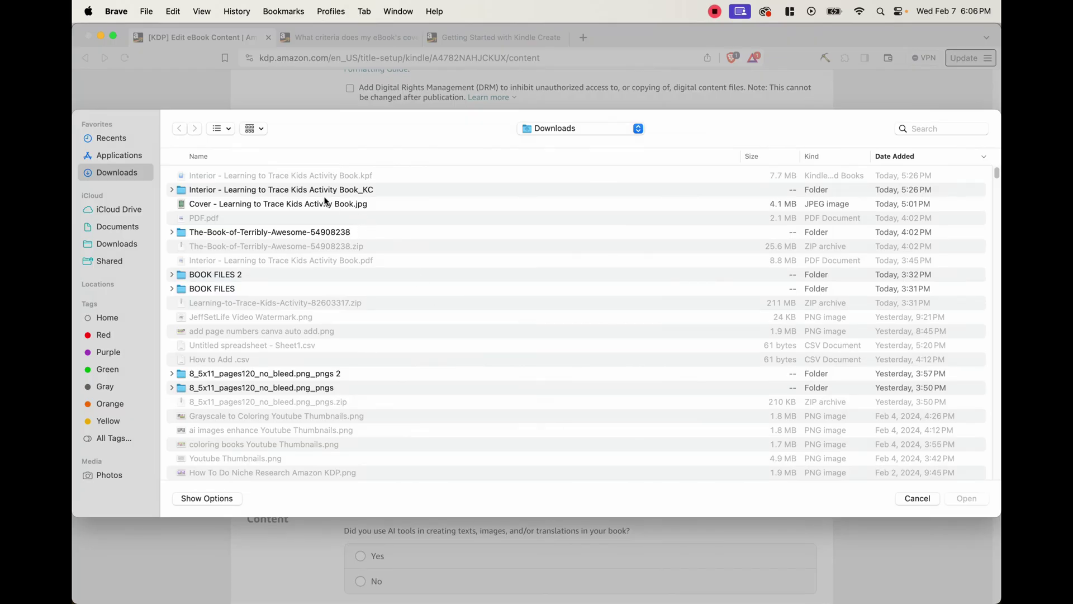
double_click(290, 203)
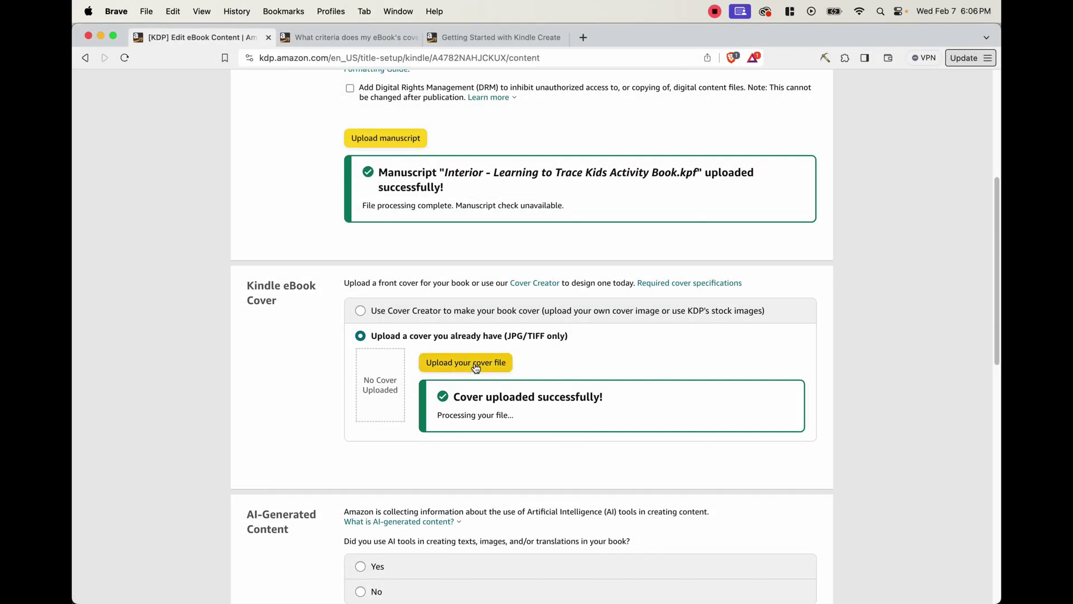
scroll(553, 395, "down", 8)
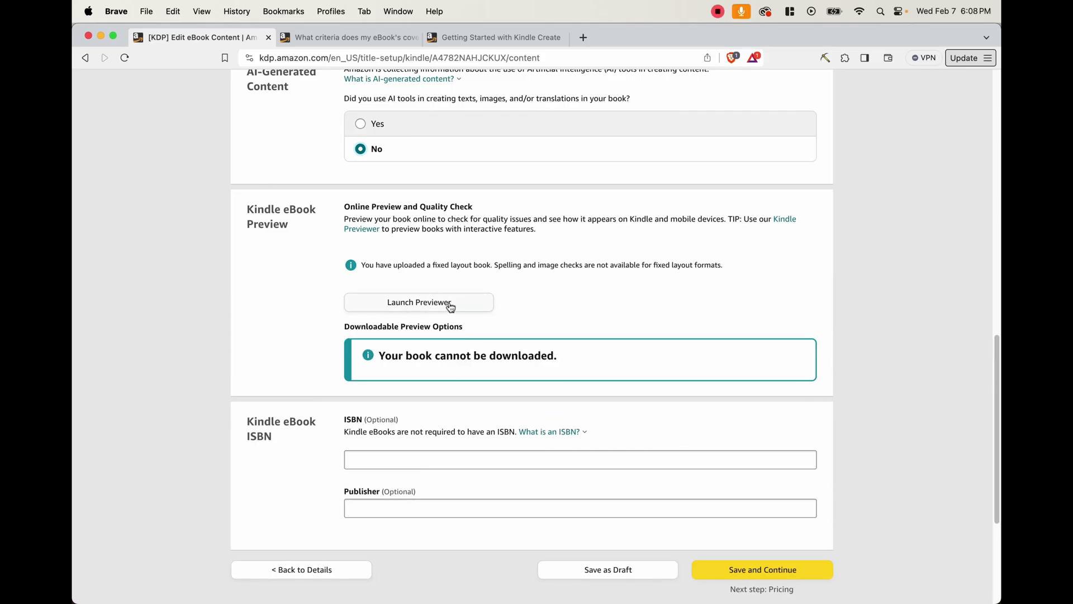
Launch the online previewer and page forward through the eBook's opening pages.
left_click(451, 305)
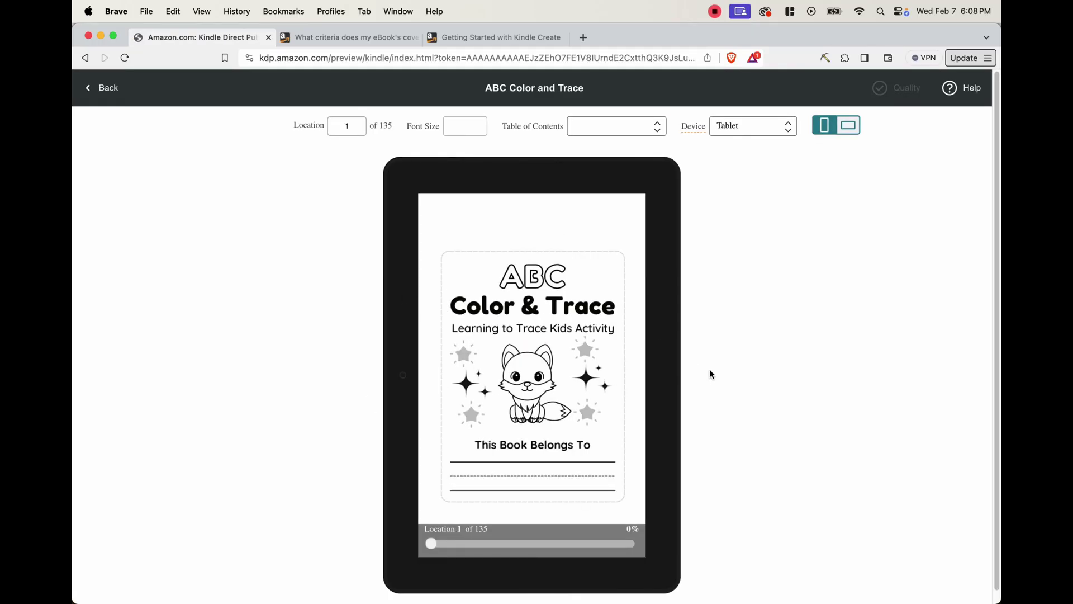
left_click(661, 377)
left_click(662, 377)
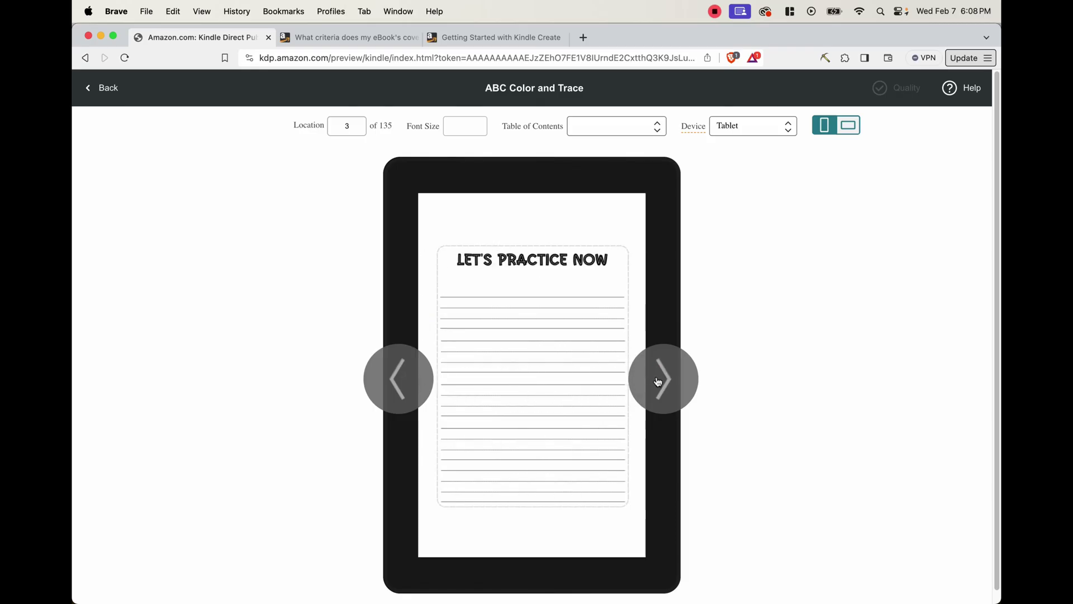
left_click(662, 378)
left_click(663, 379)
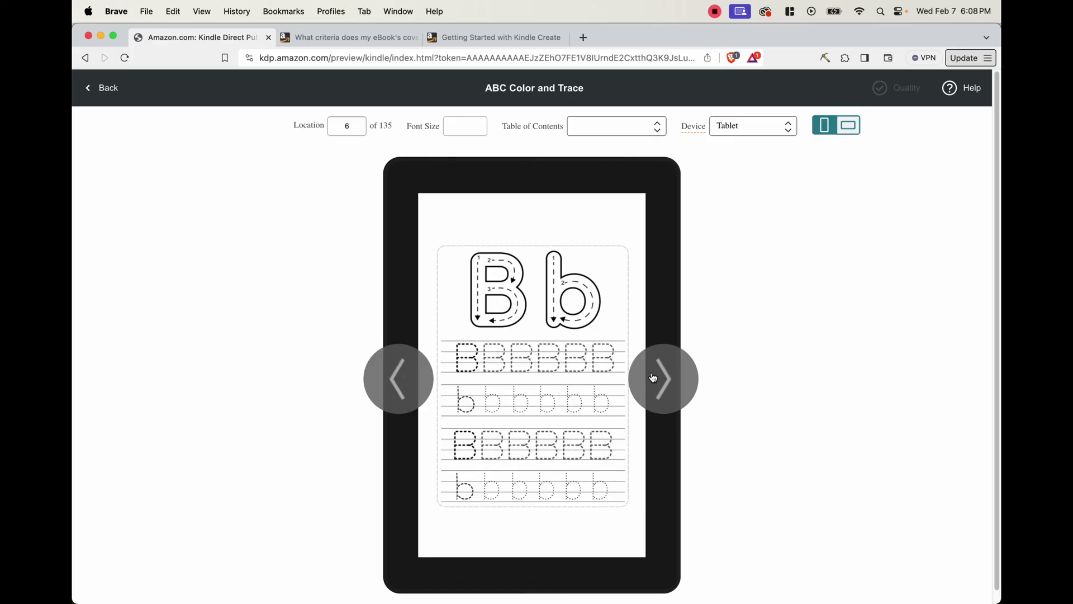
left_click(659, 379)
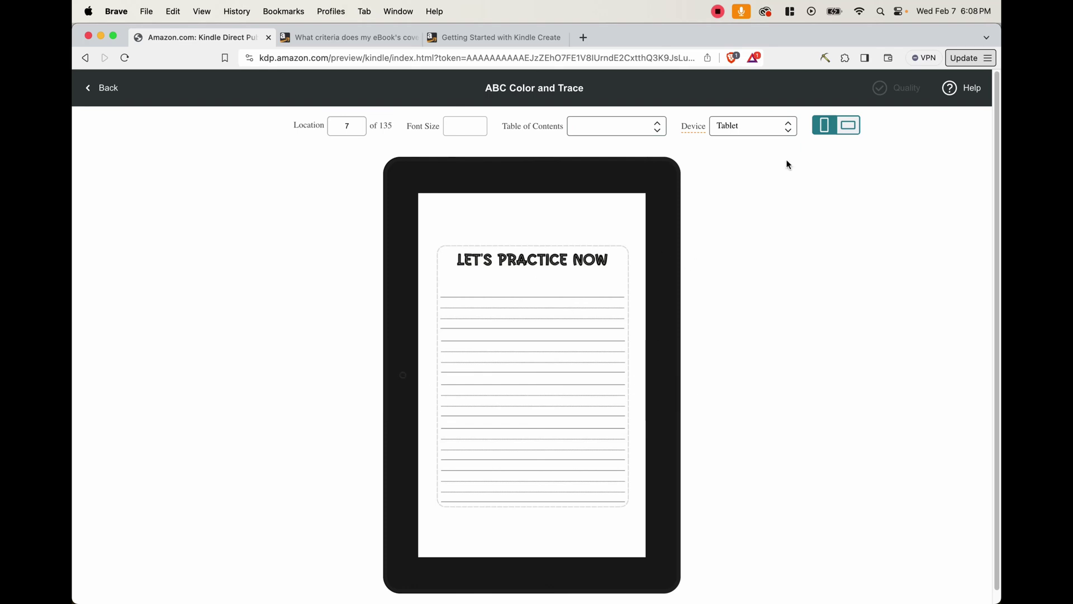
Try landscape orientation, switch back to portrait, and return to the content page.
left_click(848, 126)
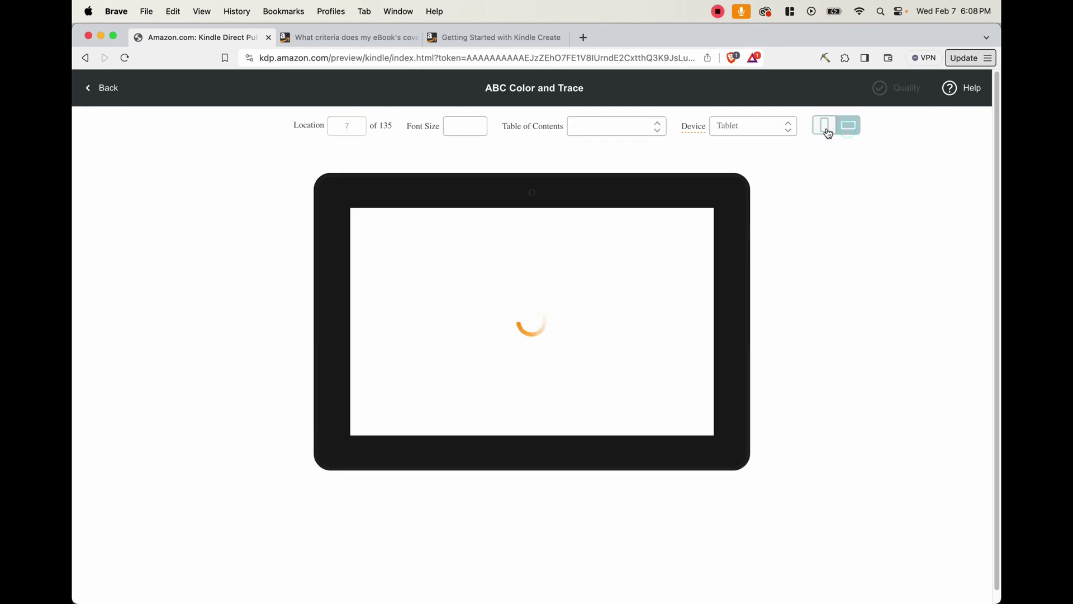
left_click(825, 128)
left_click(111, 97)
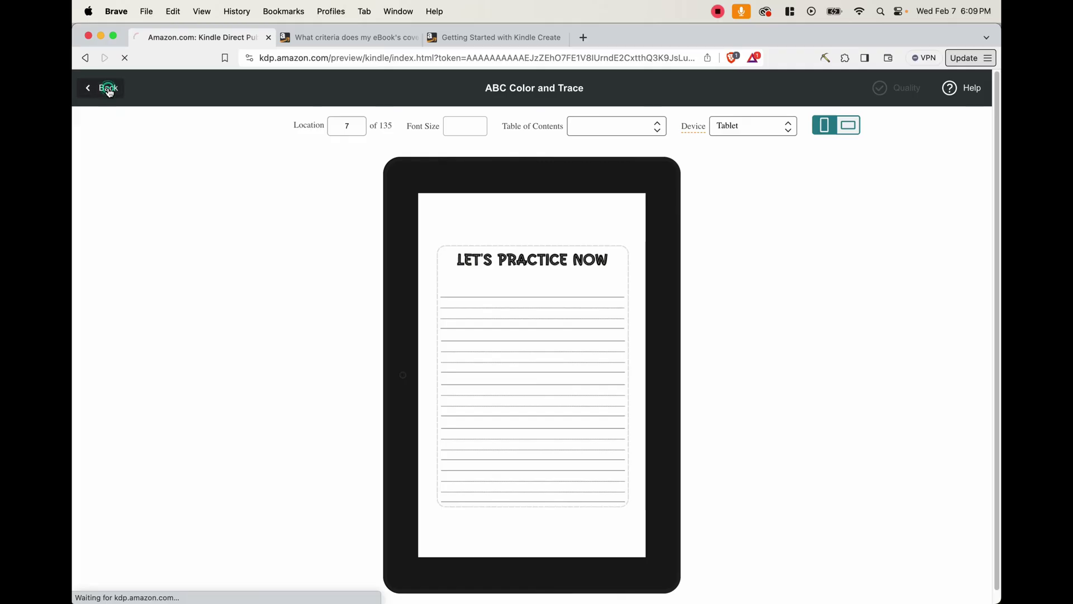